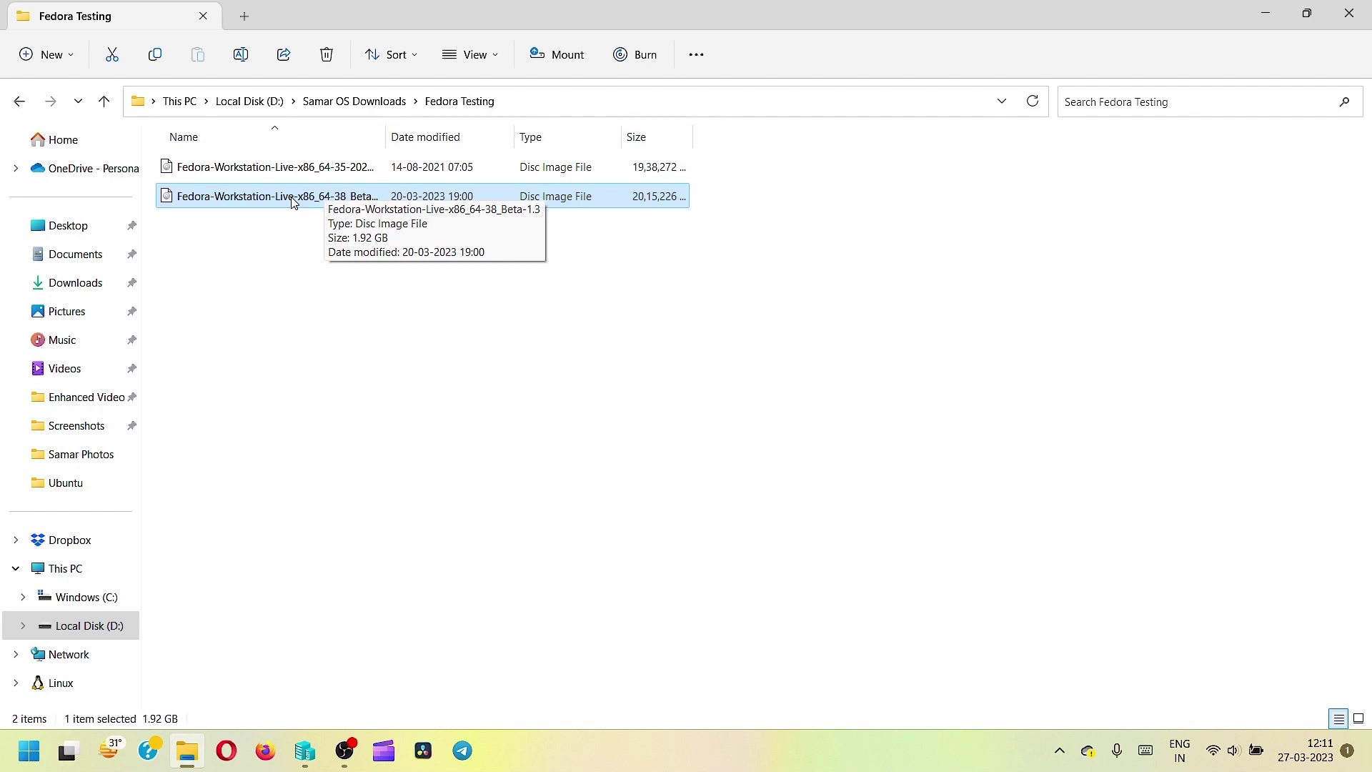
- Switch to Hyper-V Manager and begin a Quick Create virtual machine that uses a local installation source
{"action": "right_click", "coordinate": [293, 202]}
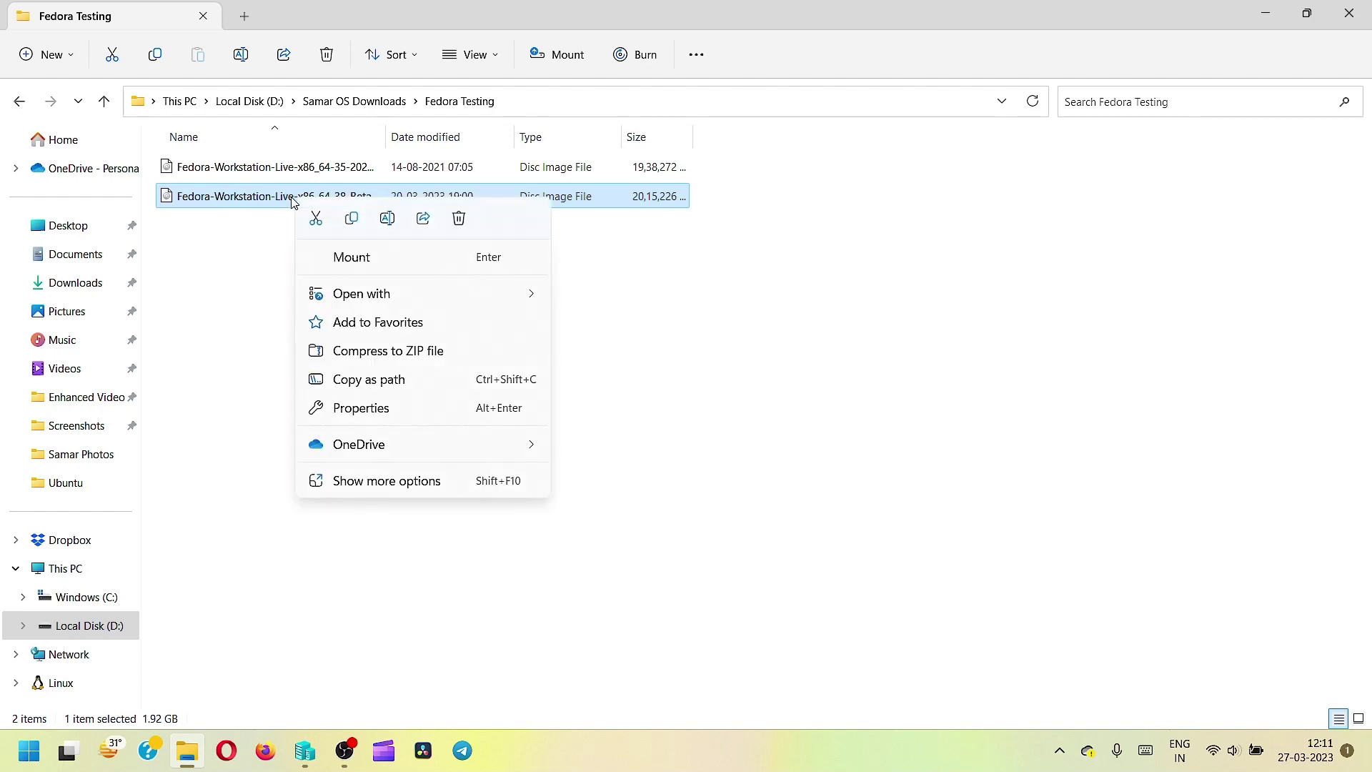
{"action": "key", "text": "Escape"}
{"action": "left_click", "coordinate": [305, 750]}
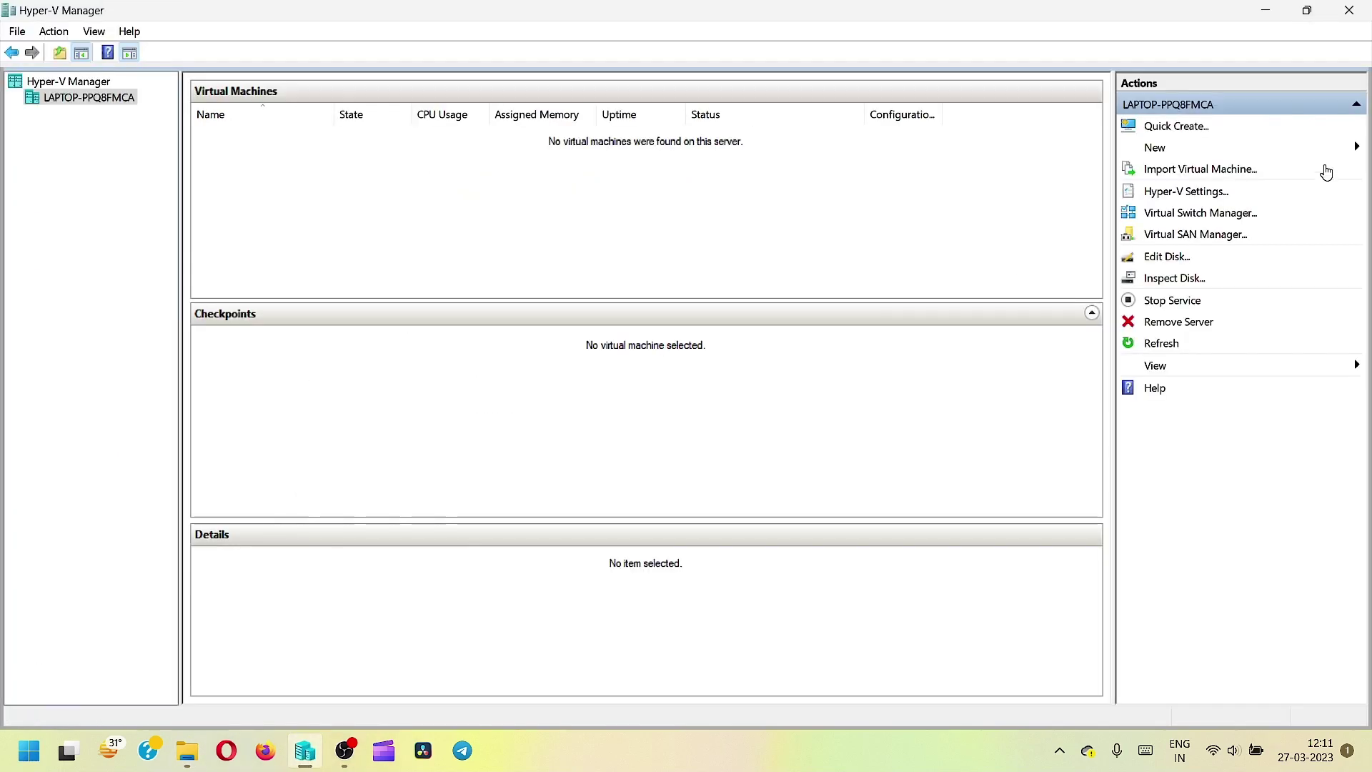
{"action": "left_click", "coordinate": [1177, 129]}
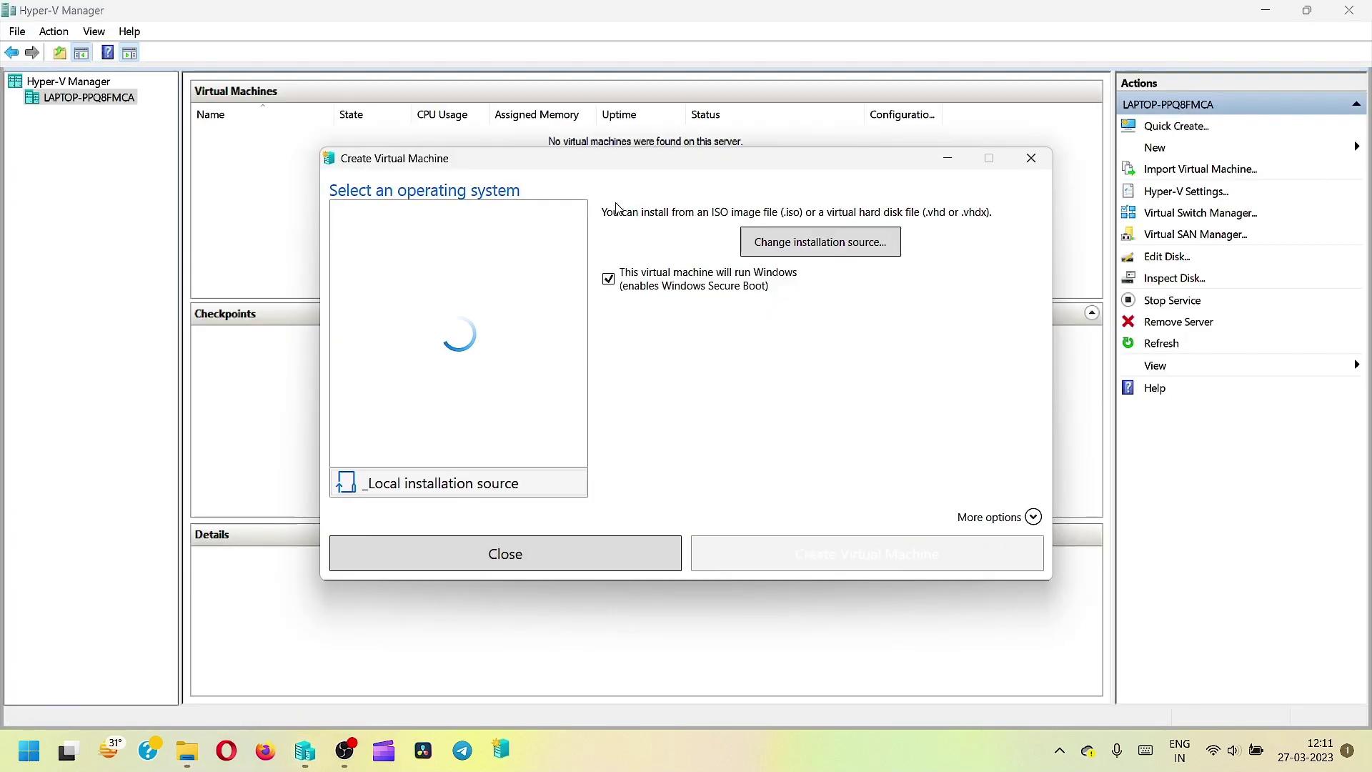
{"action": "left_click", "coordinate": [493, 493]}
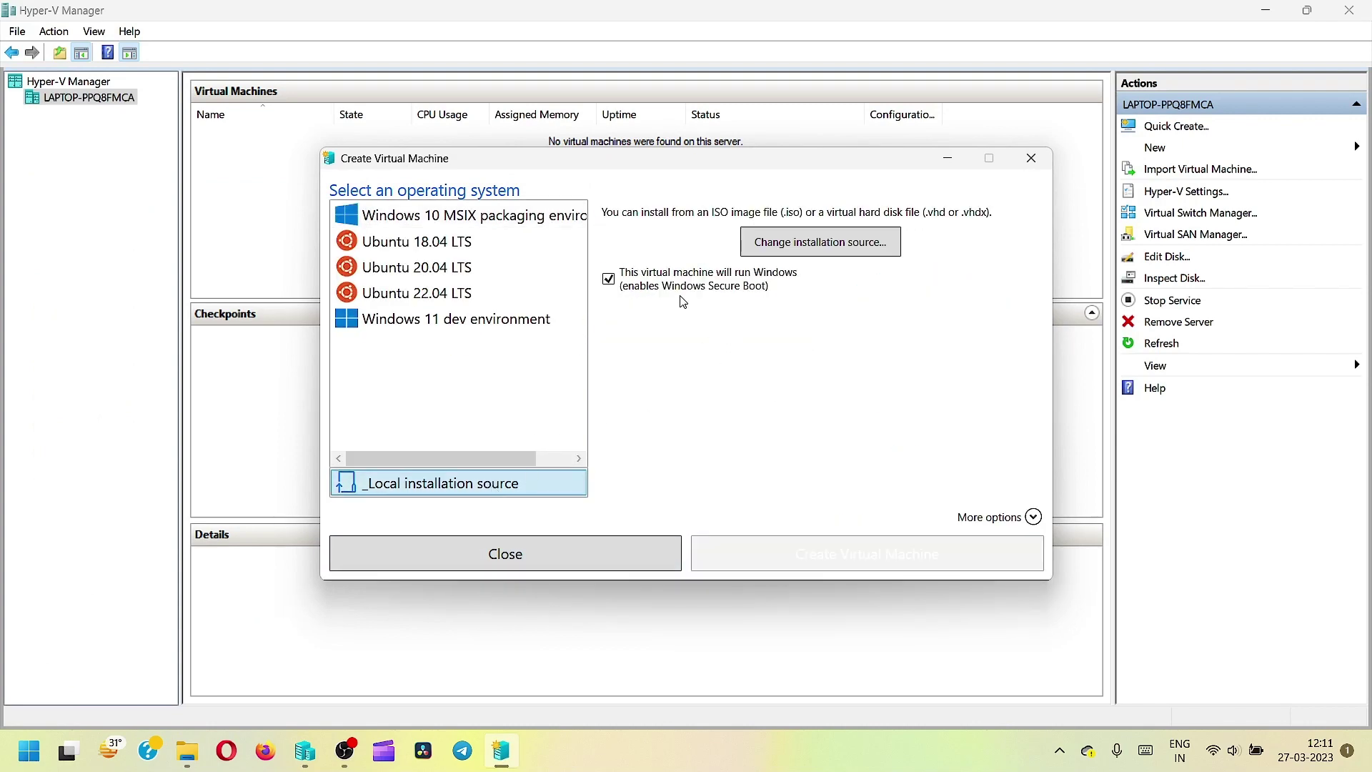
- Browse for the installation source and open the Samar OS Downloads folder on Local Disk (D:)
{"action": "left_click", "coordinate": [749, 246]}
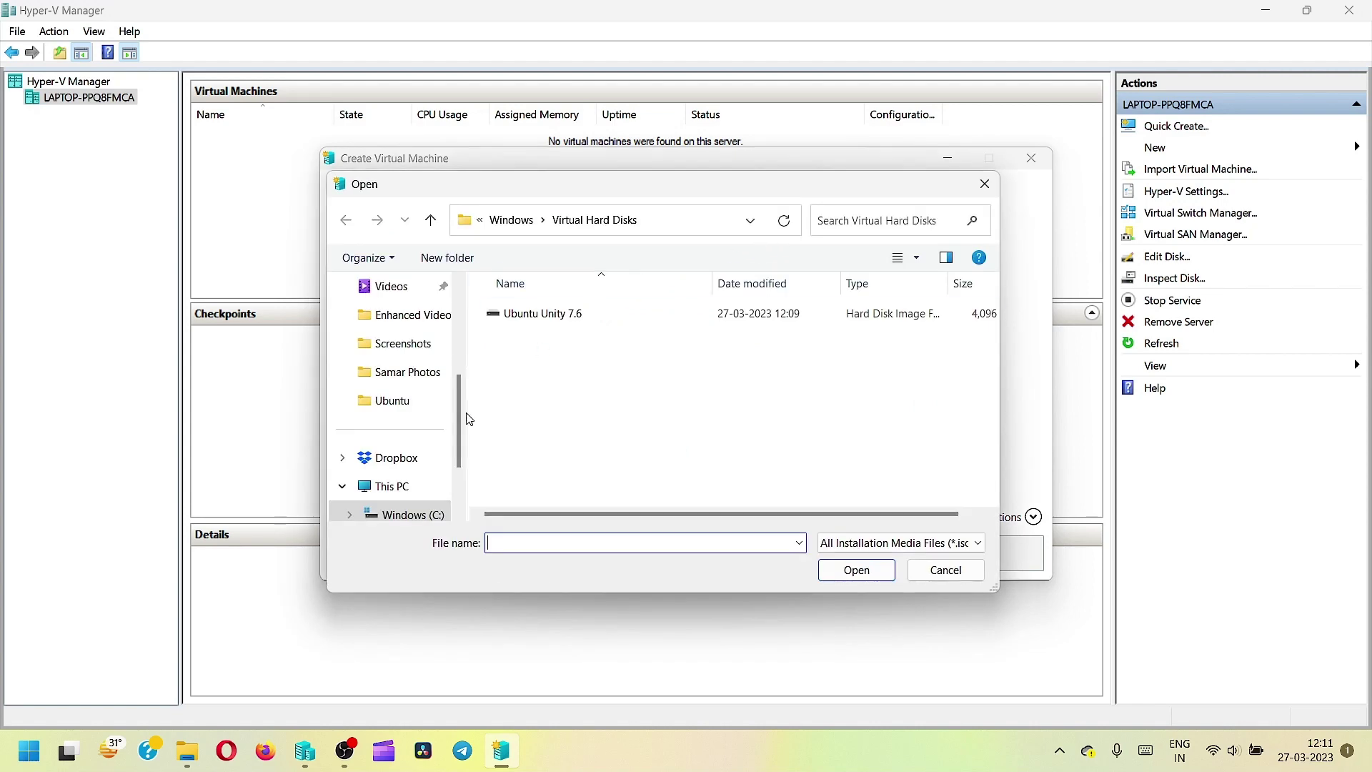
{"action": "scroll", "coordinate": [453, 444], "scroll_direction": "down", "scroll_amount": 3}
{"action": "left_click", "coordinate": [415, 429]}
{"action": "scroll", "coordinate": [572, 368], "scroll_direction": "down", "scroll_amount": 5}
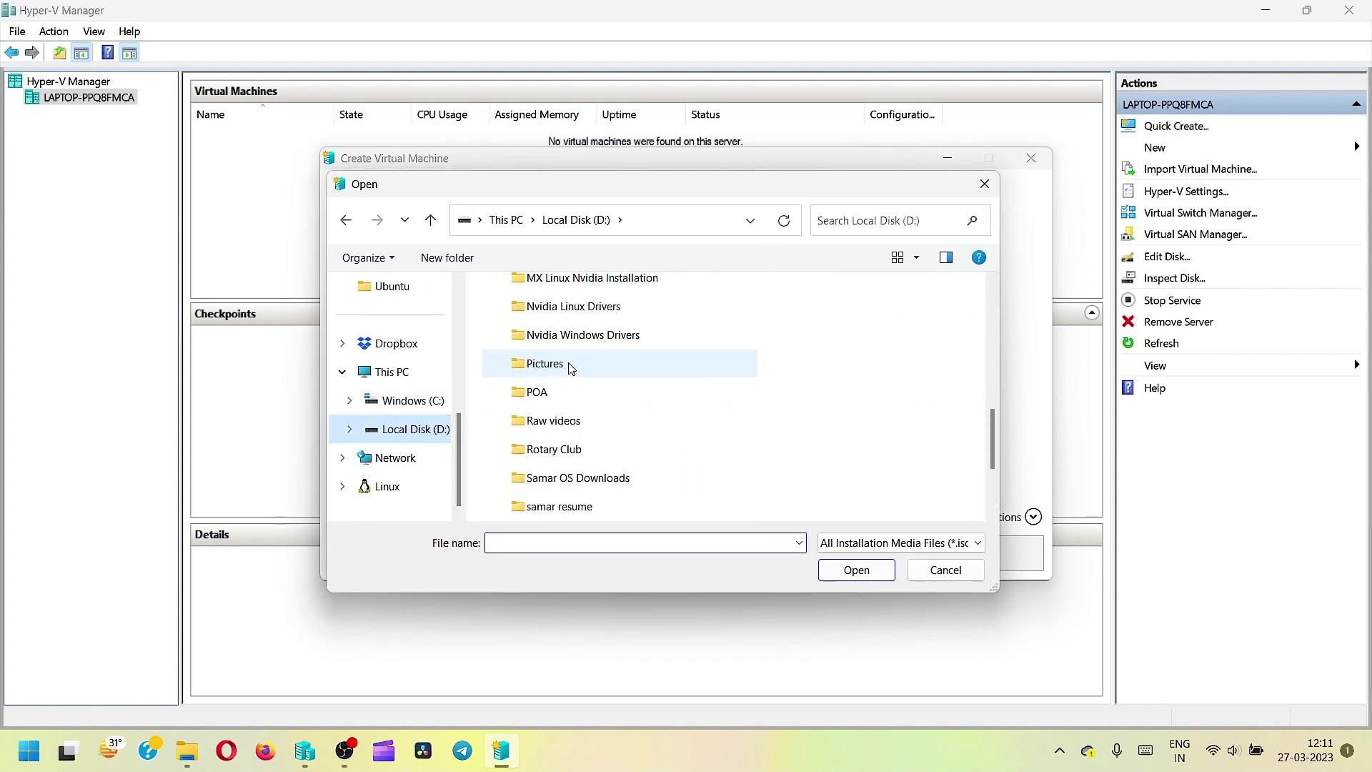
{"action": "scroll", "coordinate": [572, 368], "scroll_direction": "down", "scroll_amount": 2}
{"action": "double_click", "coordinate": [567, 335]}
- Choose the Fedora-Workstation-Live-x86_64-38_Beta-1.3 image in the Fedora Testing folder as the installation source
{"action": "scroll", "coordinate": [565, 371], "scroll_direction": "down", "scroll_amount": 3}
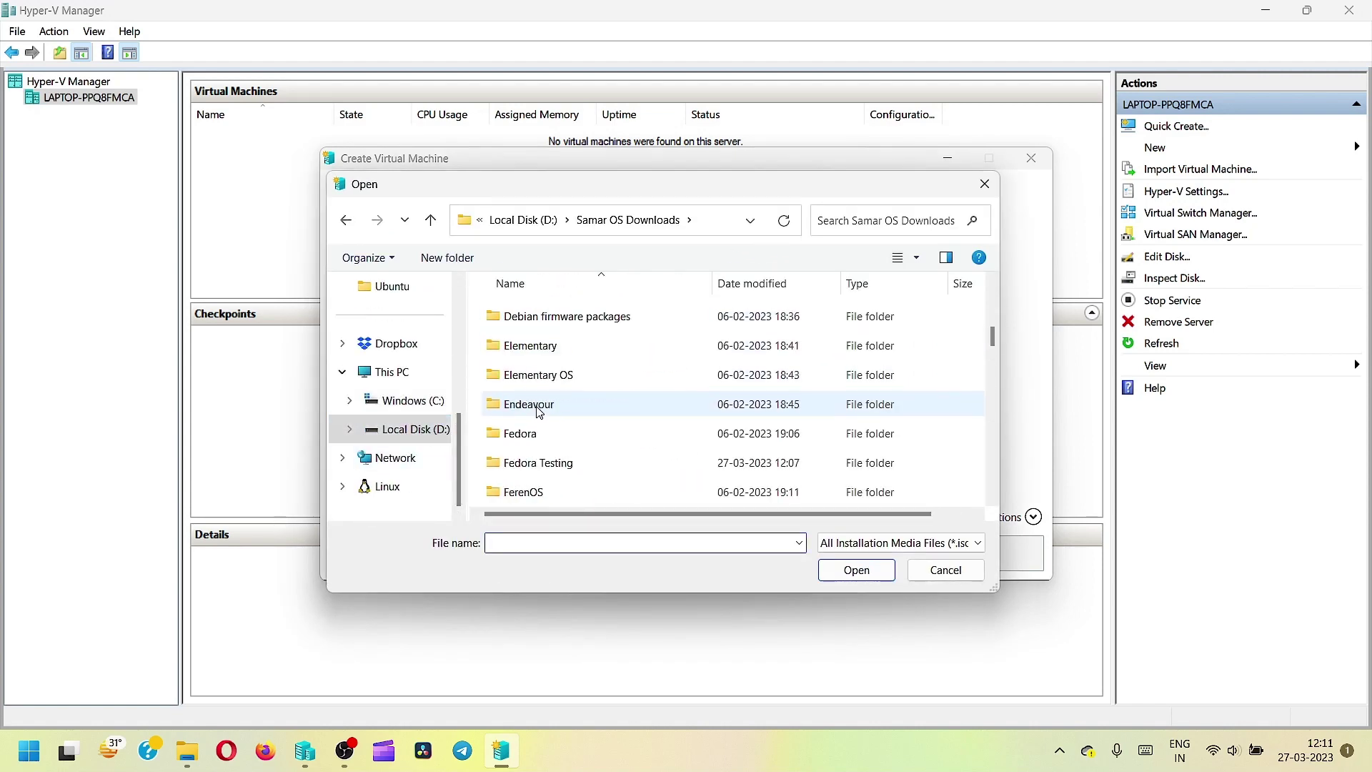
{"action": "scroll", "coordinate": [538, 413], "scroll_direction": "down", "scroll_amount": 2}
{"action": "scroll", "coordinate": [538, 413], "scroll_direction": "down", "scroll_amount": 2}
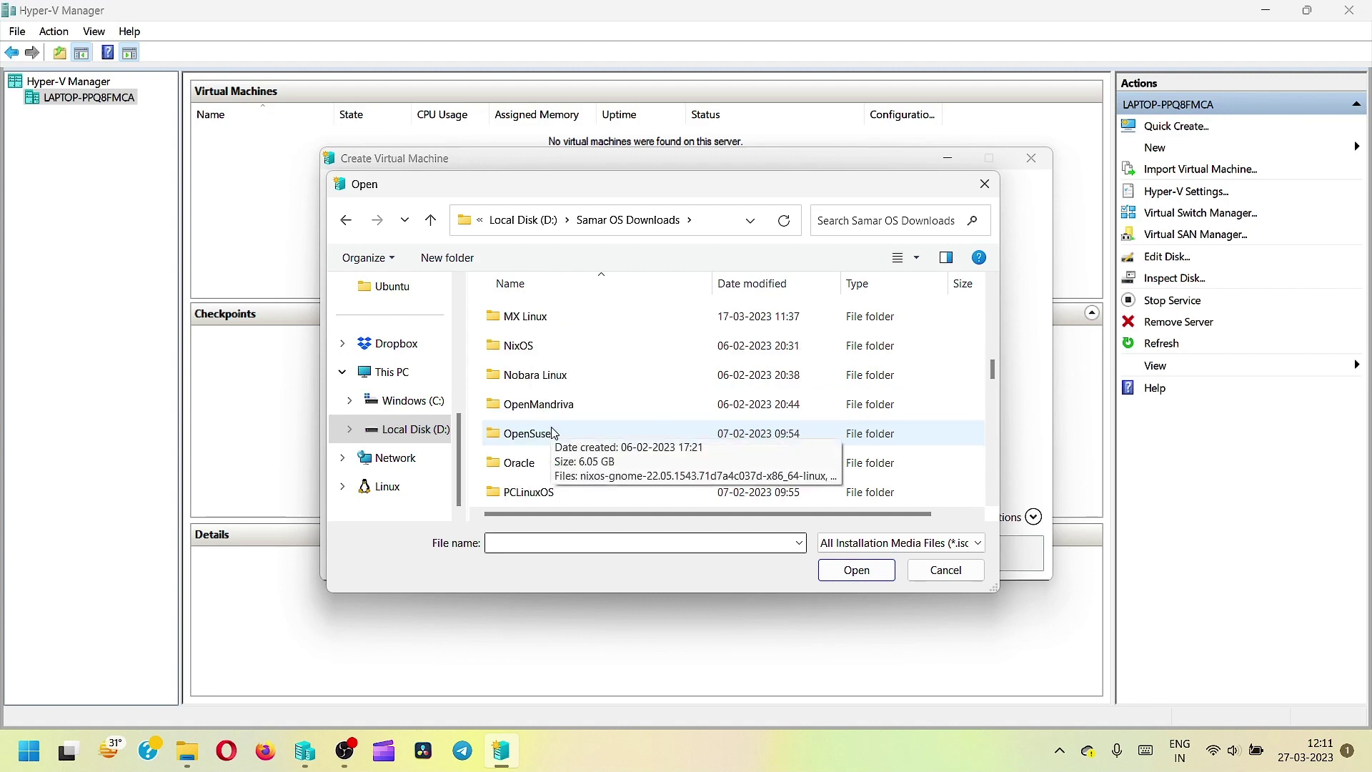
{"action": "scroll", "coordinate": [564, 433], "scroll_direction": "down", "scroll_amount": 3}
{"action": "scroll", "coordinate": [575, 365], "scroll_direction": "up", "scroll_amount": 1}
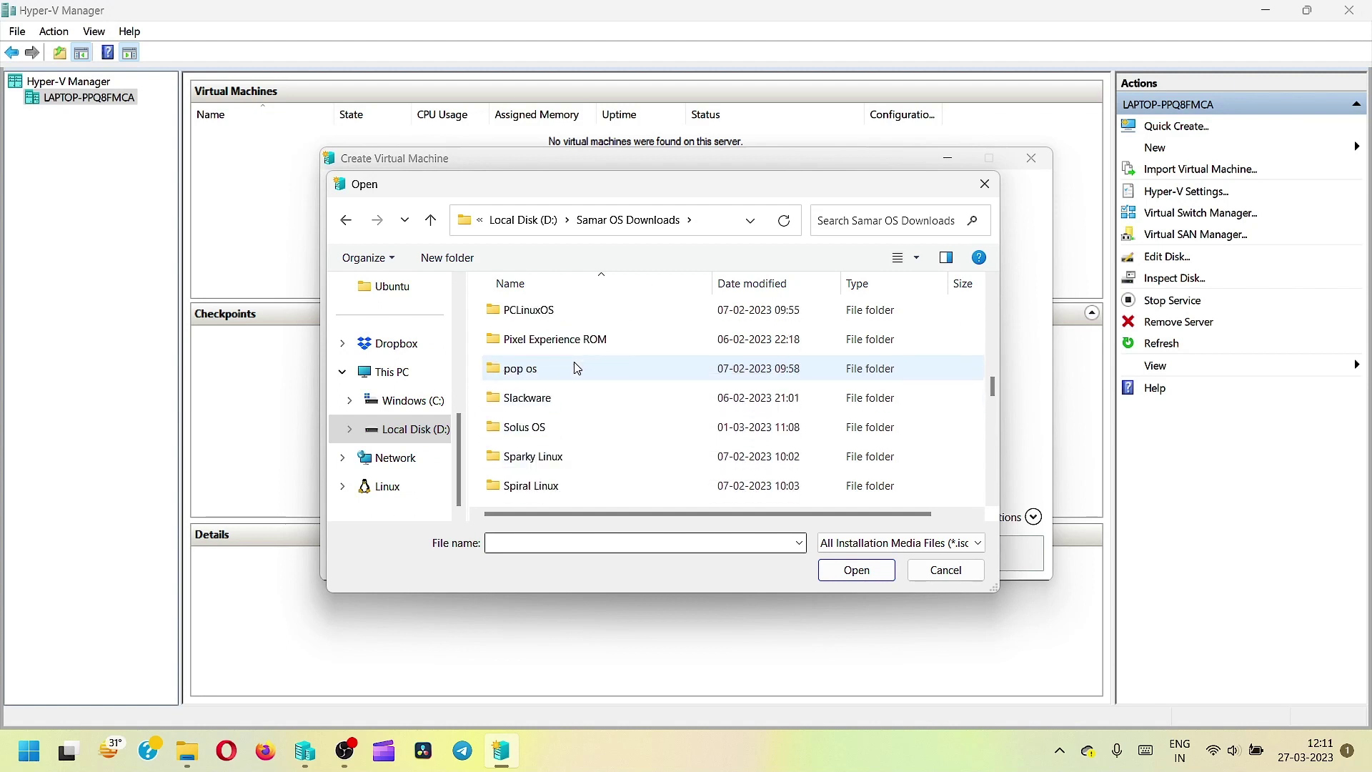
{"action": "scroll", "coordinate": [573, 379], "scroll_direction": "down", "scroll_amount": 2}
{"action": "scroll", "coordinate": [565, 428], "scroll_direction": "down", "scroll_amount": 3}
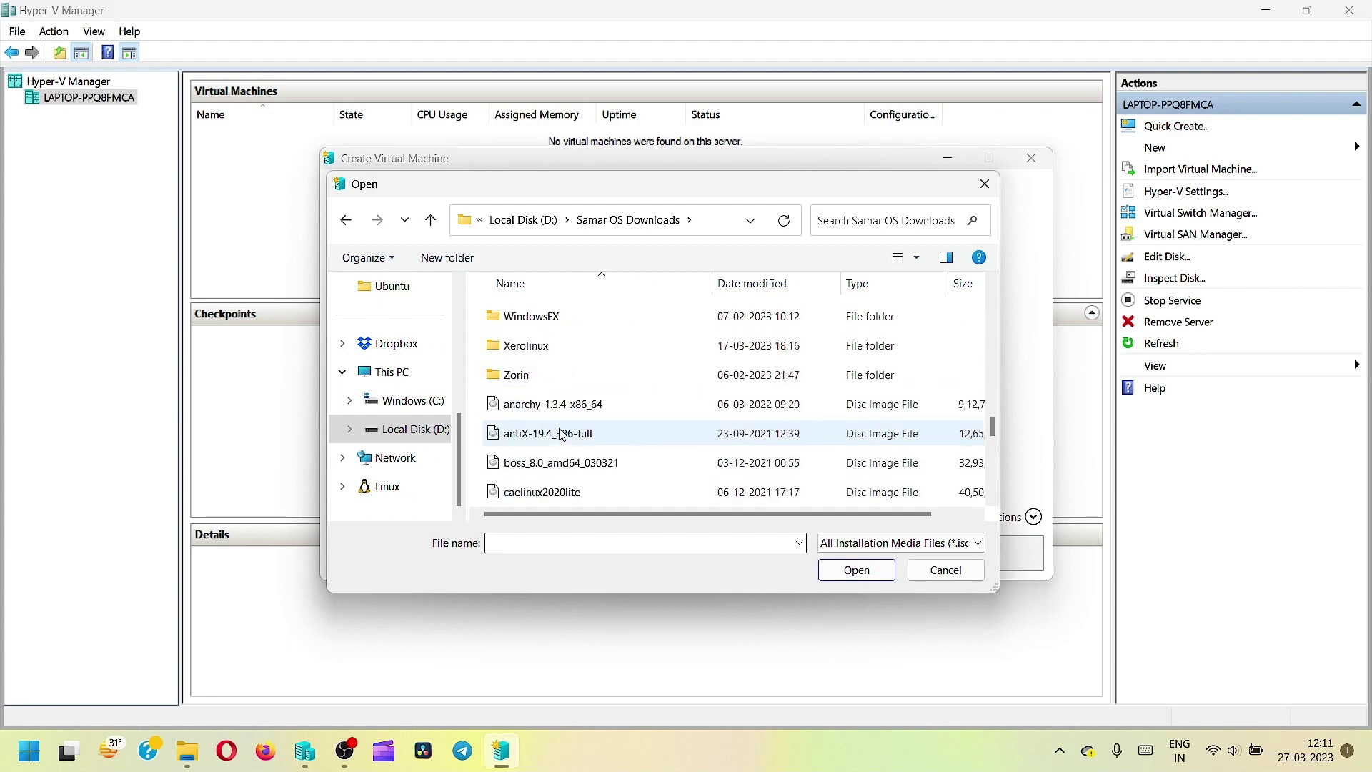
{"action": "scroll", "coordinate": [566, 416], "scroll_direction": "up", "scroll_amount": 8}
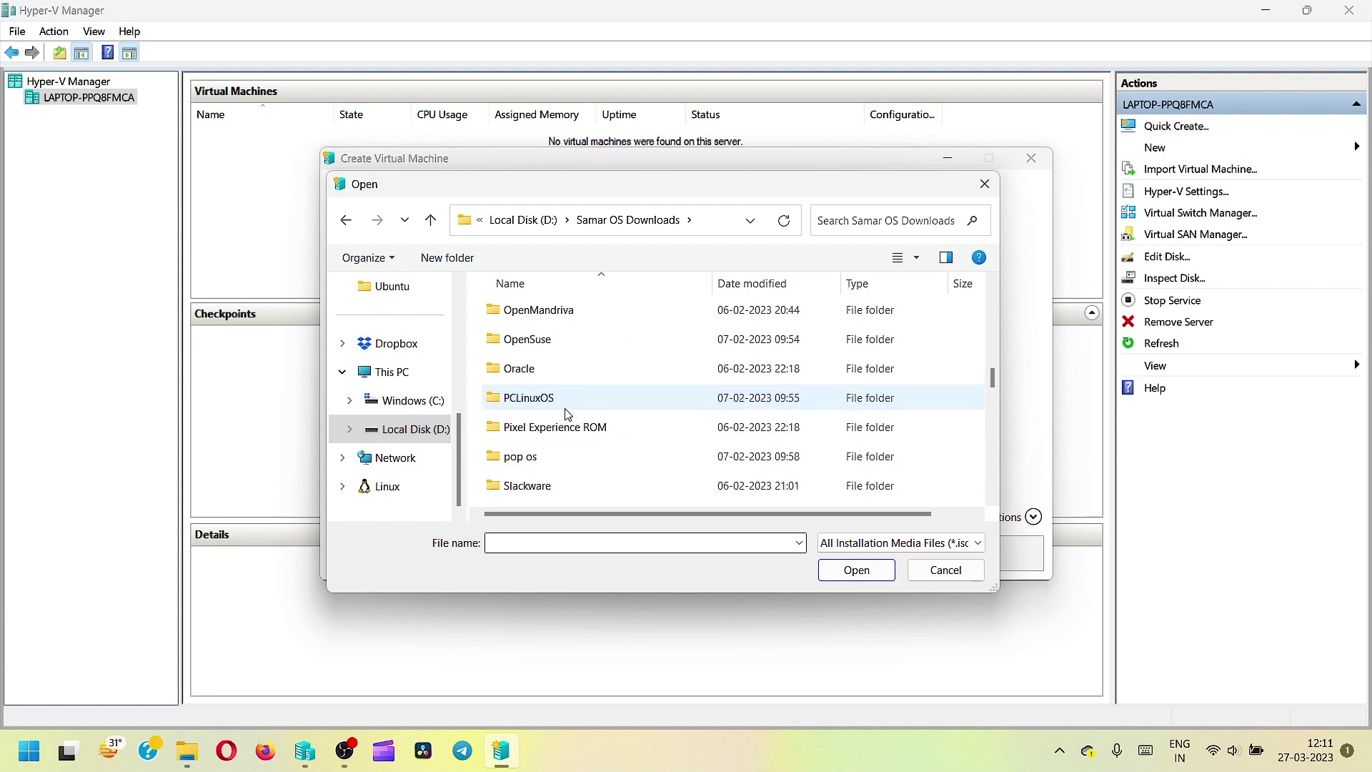
{"action": "scroll", "coordinate": [564, 411], "scroll_direction": "up", "scroll_amount": 1}
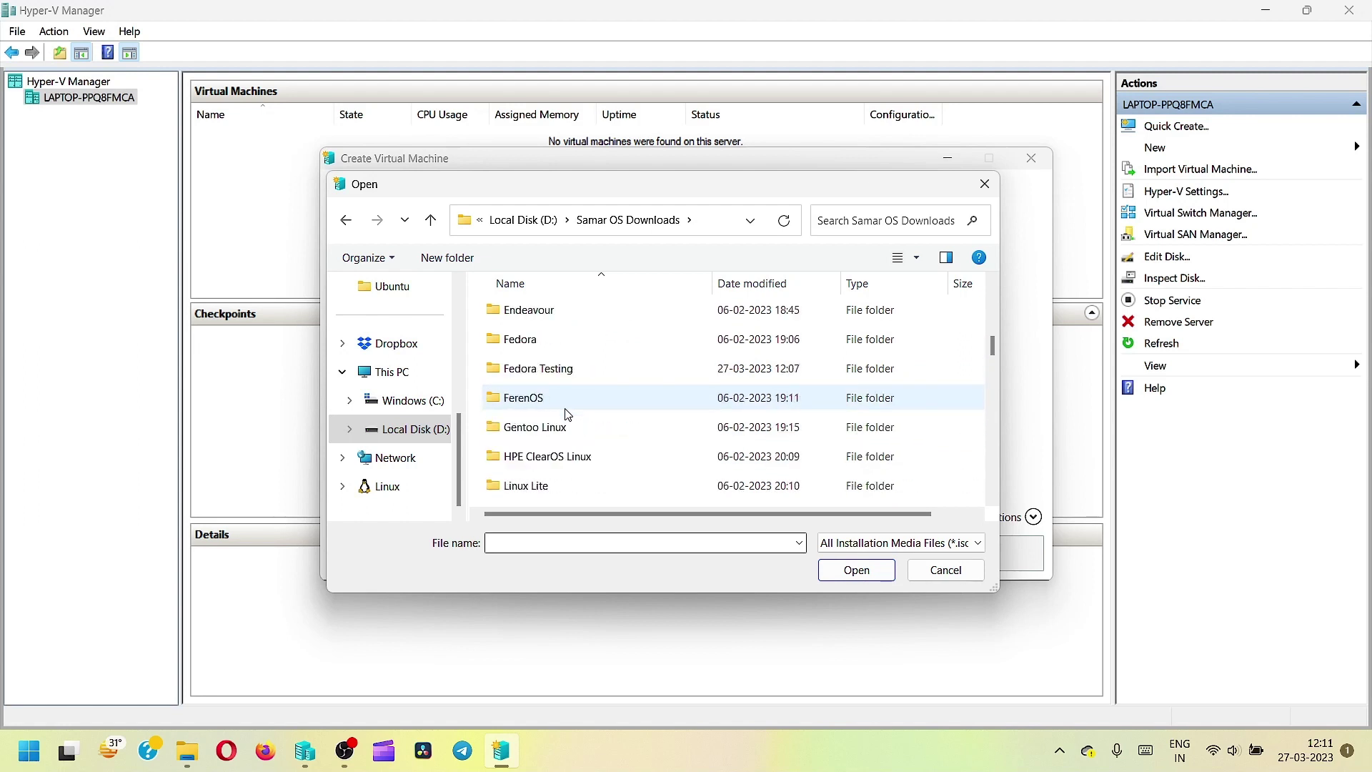
{"action": "double_click", "coordinate": [536, 368]}
{"action": "left_click", "coordinate": [525, 347]}
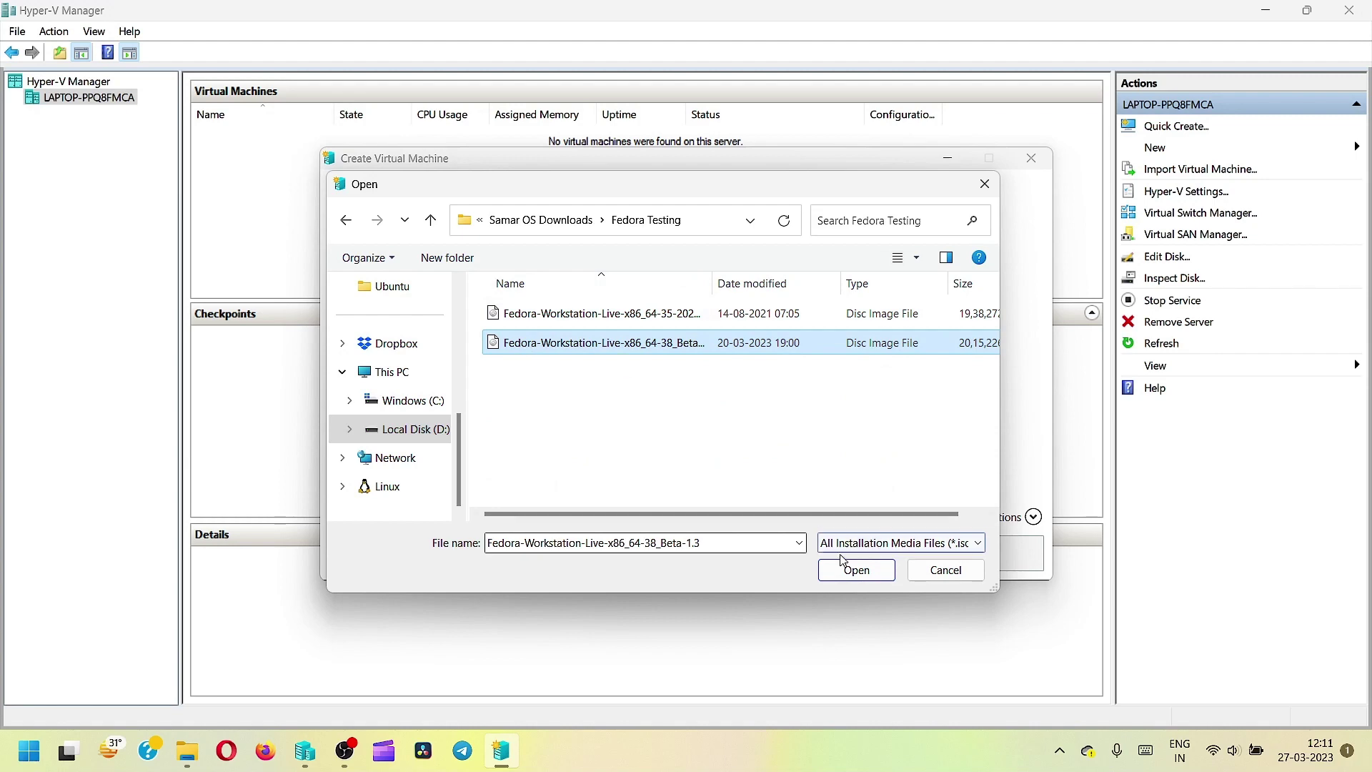
{"action": "left_click", "coordinate": [846, 581]}
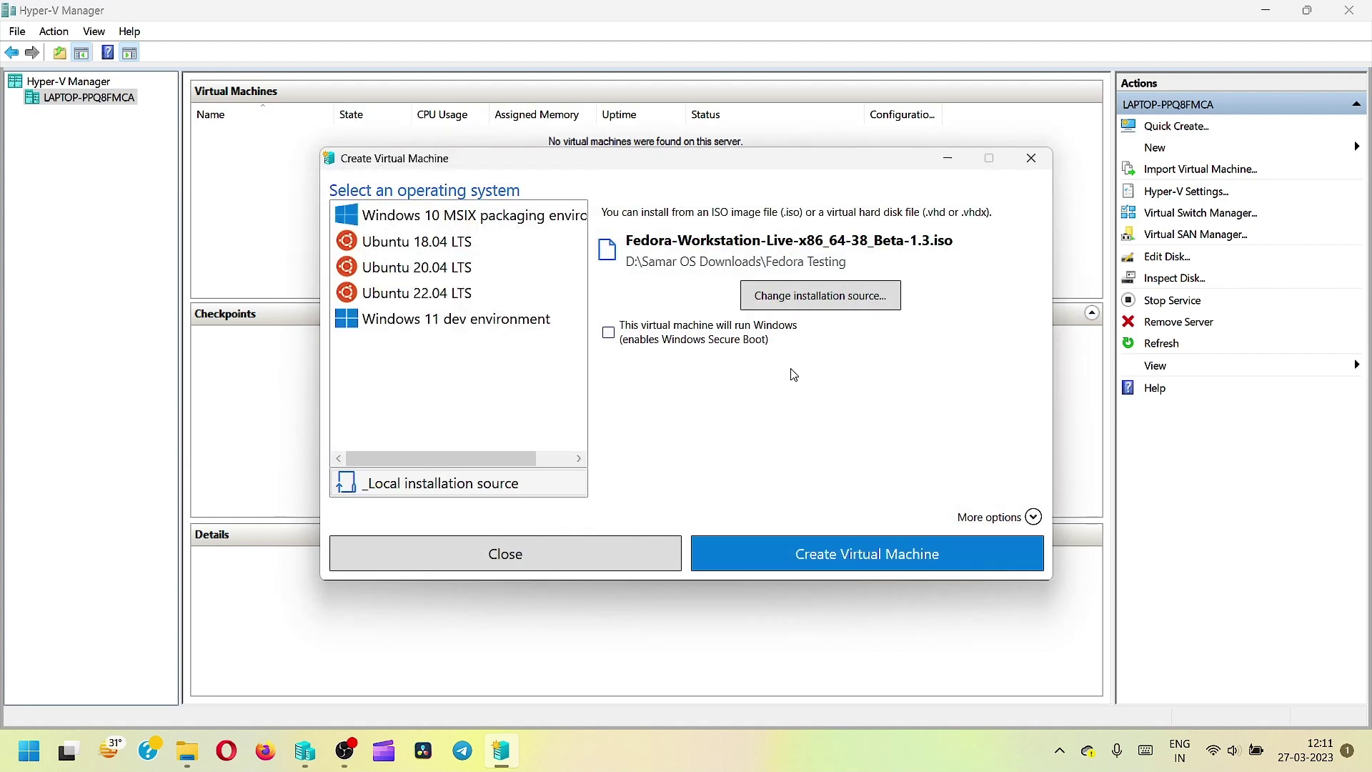
- Name the virtual machine Fedora 38 Beta and create it
{"action": "left_click", "coordinate": [1034, 516]}
{"action": "left_click_drag", "start_coordinate": [491, 559], "coordinate": [327, 548]}
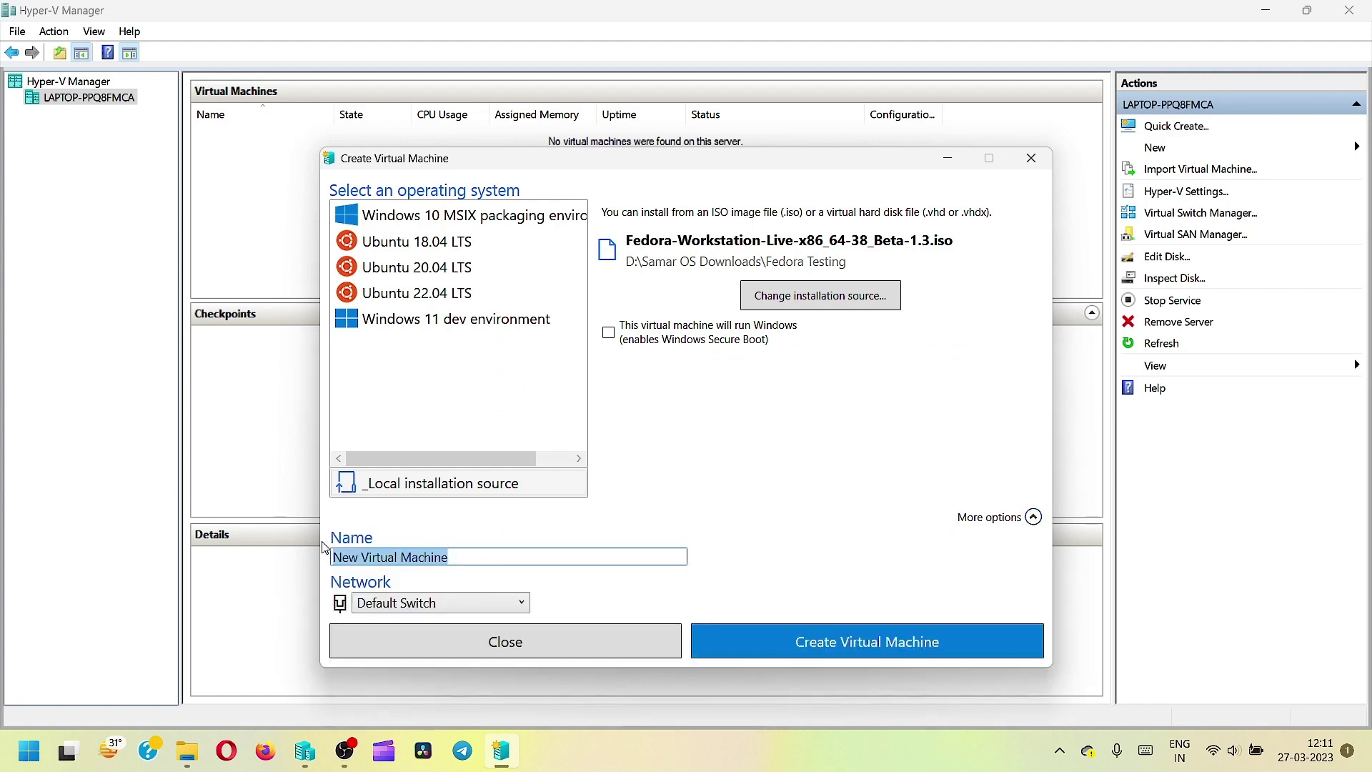
{"action": "type", "text": "Fedor"}
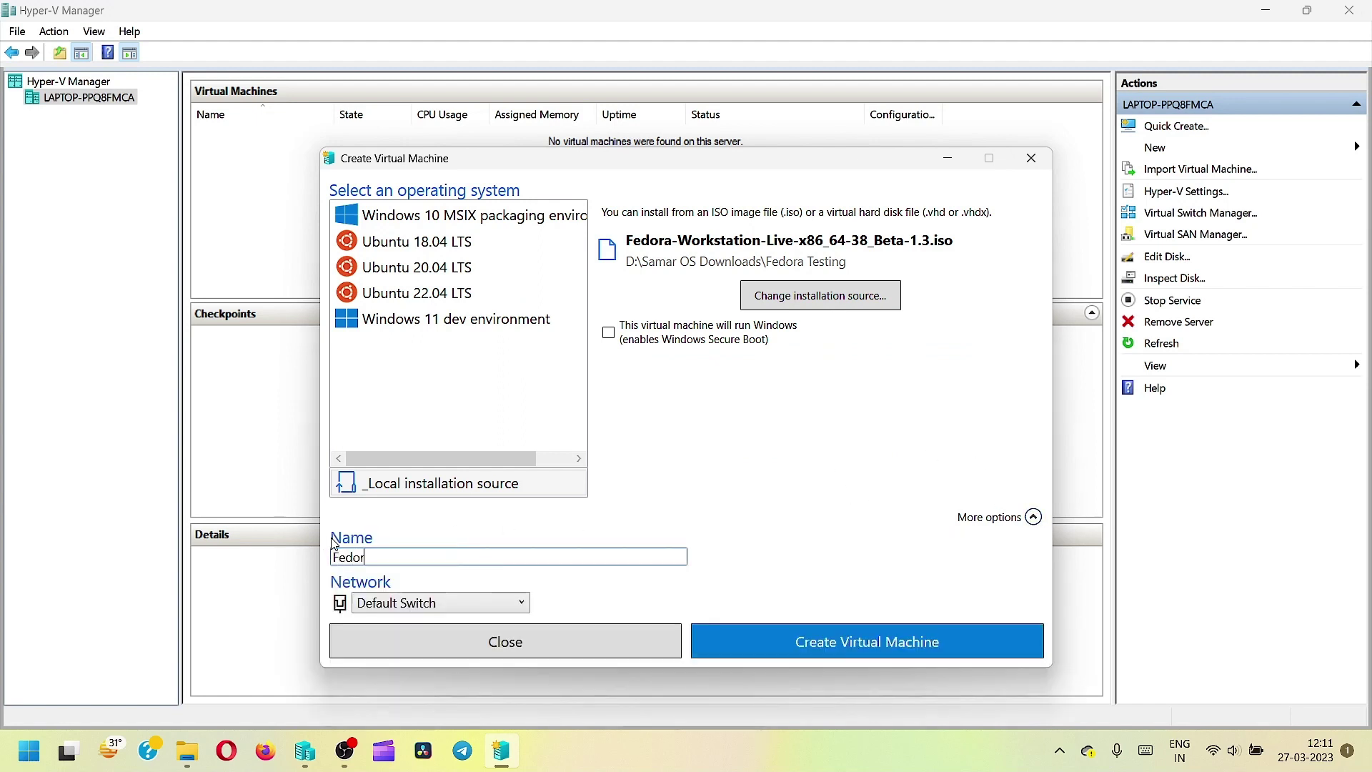
{"action": "type", "text": "a VM"}
{"action": "key", "text": "BackSpace"}
{"action": "key", "text": "BackSpace"}
{"action": "type", "text": "38 Beta"}
{"action": "left_click", "coordinate": [775, 629]}
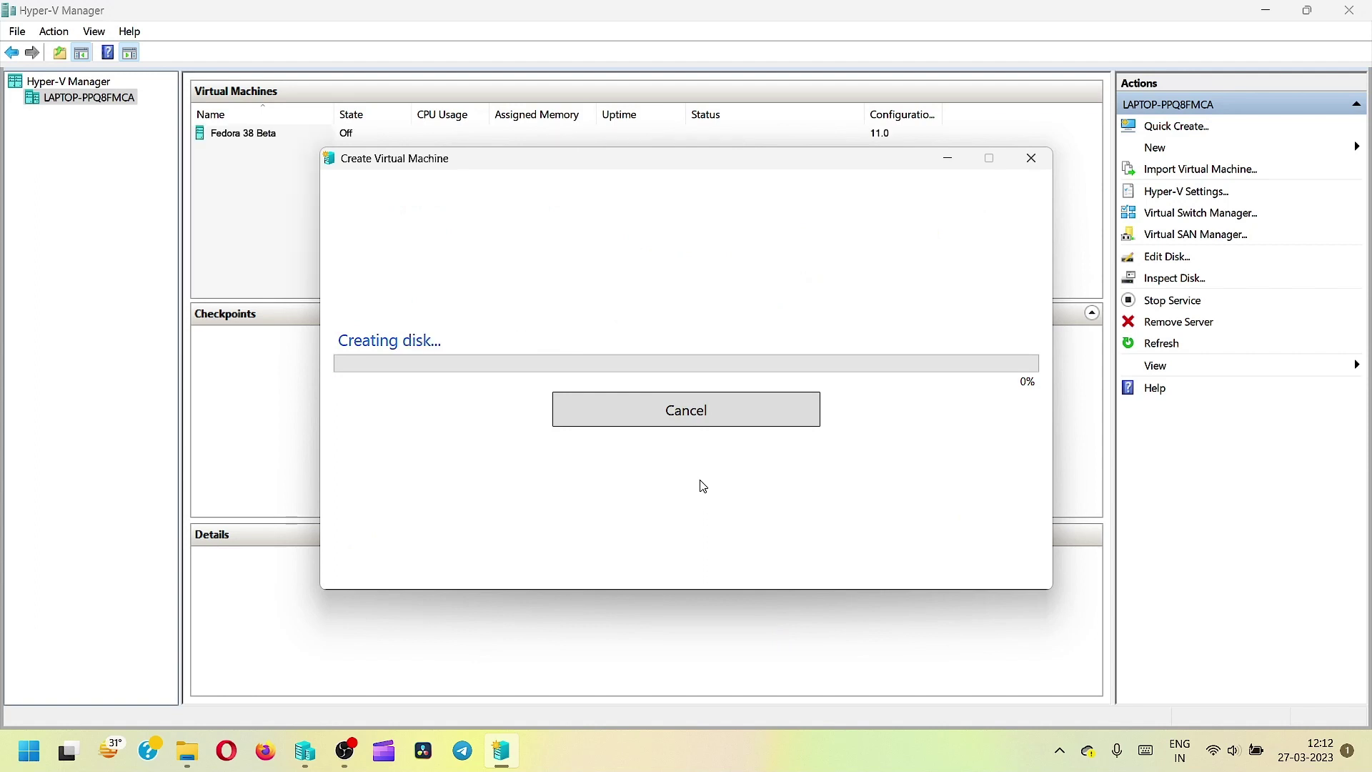
{"action": "left_click", "coordinate": [699, 449]}
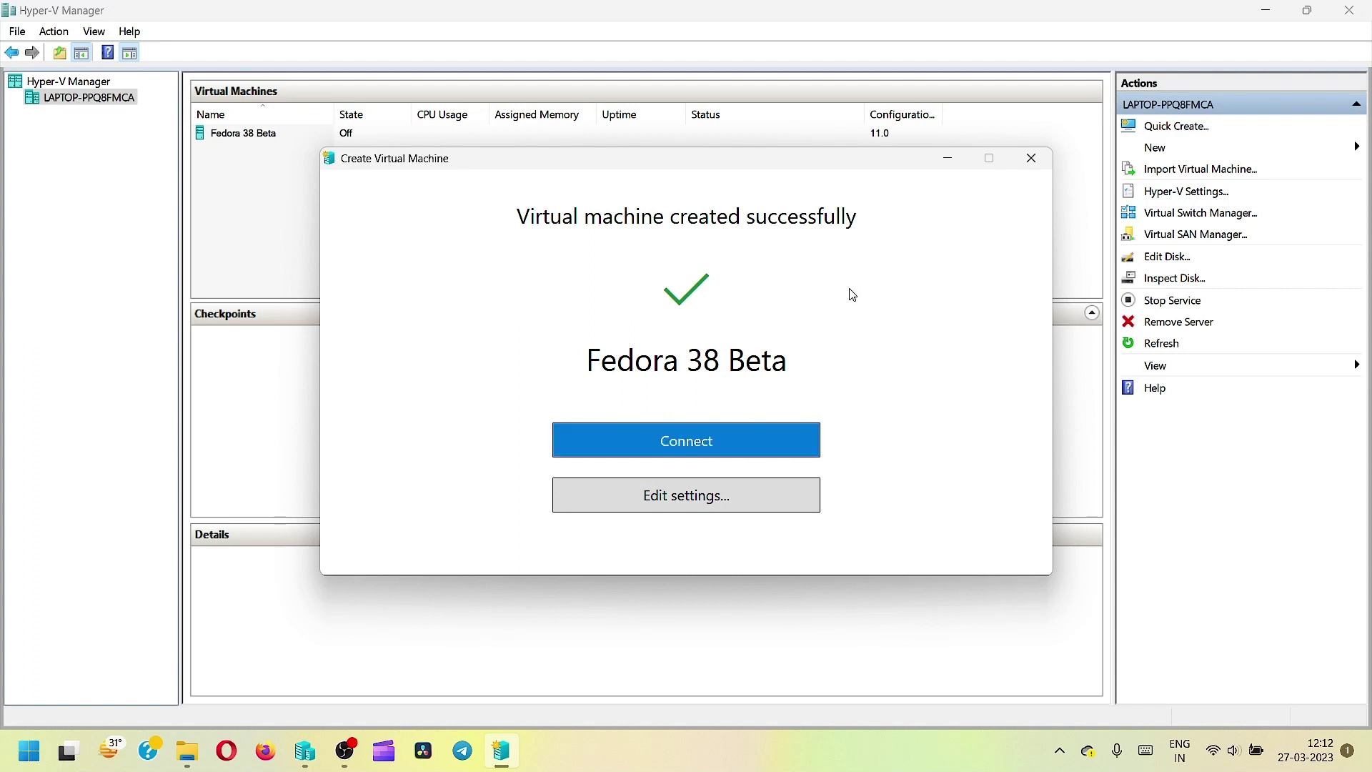
- In the new machine's settings, set RAM to 2048 MB and maximum dynamic RAM to 4096 MB, and apply
{"action": "left_click", "coordinate": [706, 499]}
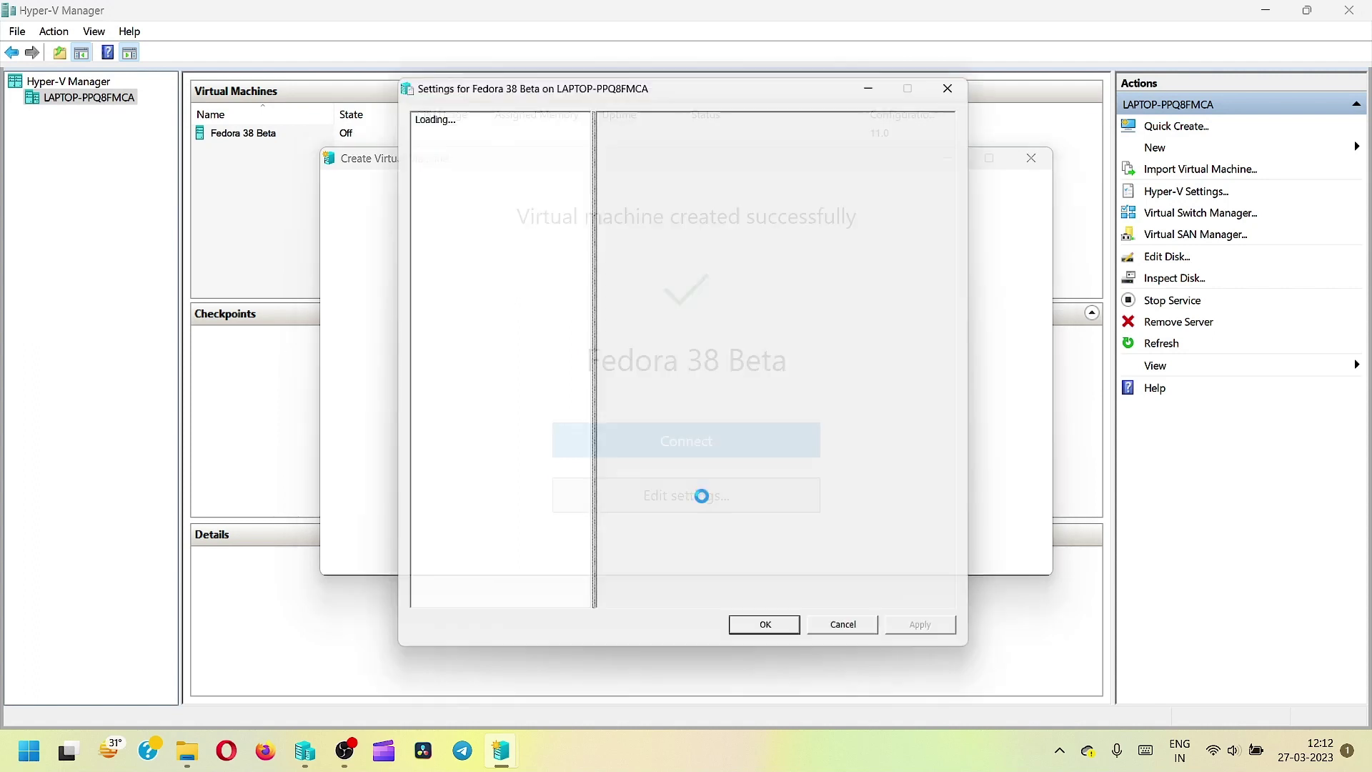
{"action": "left_click", "coordinate": [462, 210]}
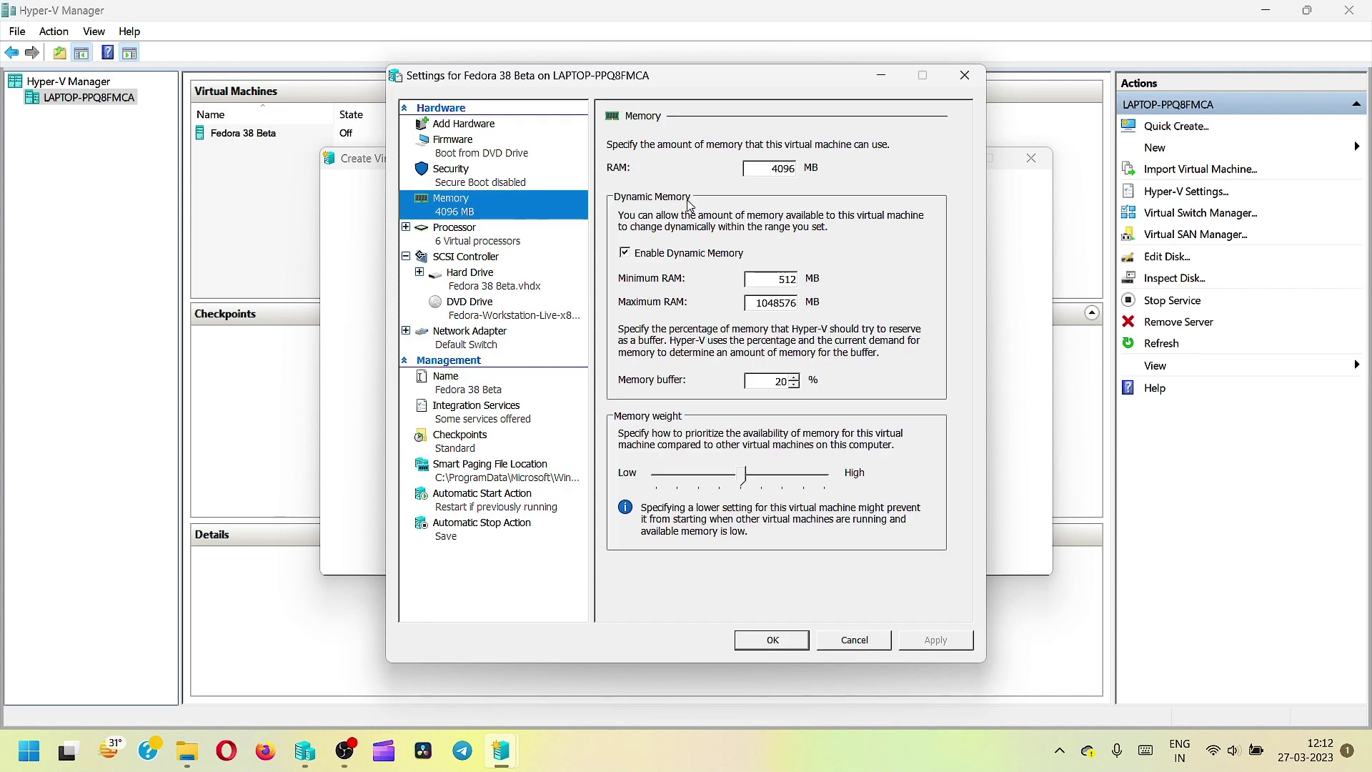
{"action": "double_click", "coordinate": [782, 169]}
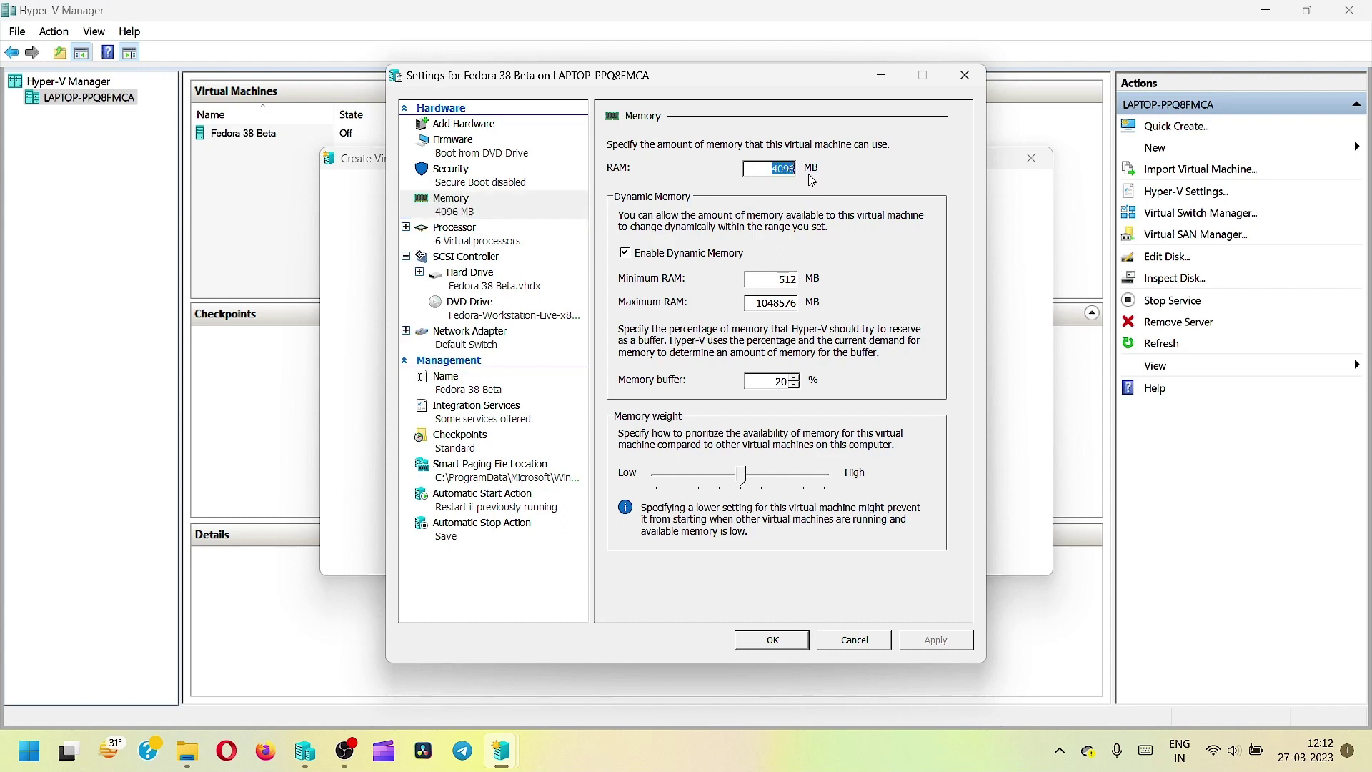
{"action": "type", "text": "2048"}
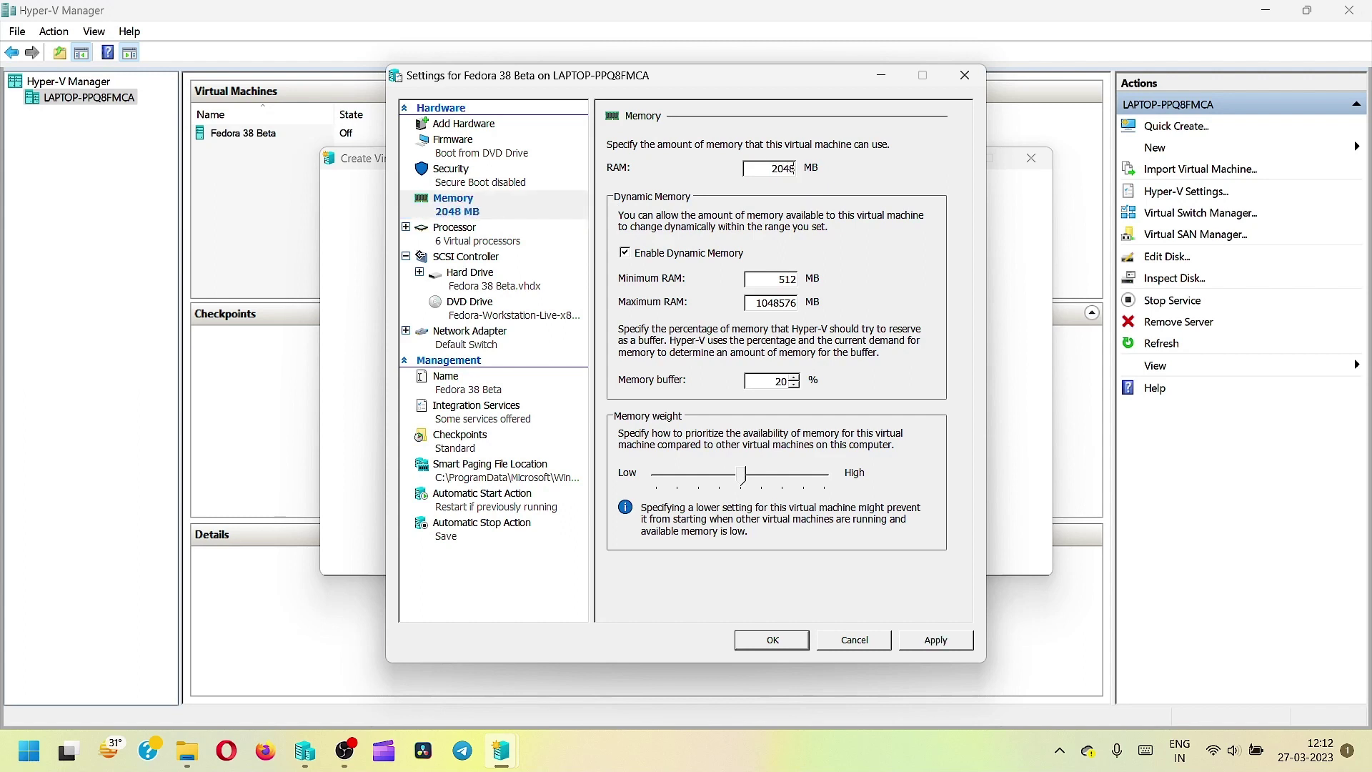
{"action": "double_click", "coordinate": [768, 303]}
{"action": "type", "text": "4096"}
{"action": "left_click", "coordinate": [920, 642]}
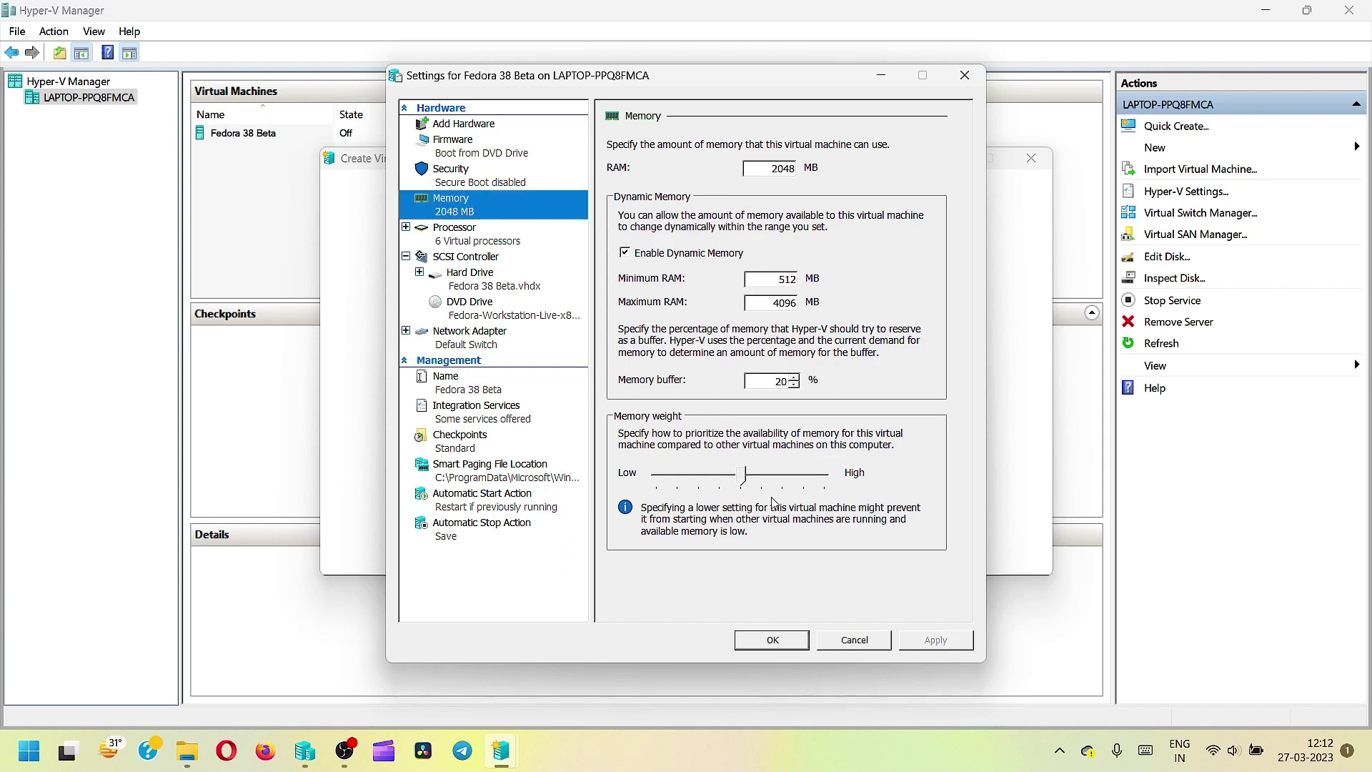
- Set the number of virtual processors to 4, recheck the memory page, and save and close the settings
{"action": "left_click", "coordinate": [505, 240]}
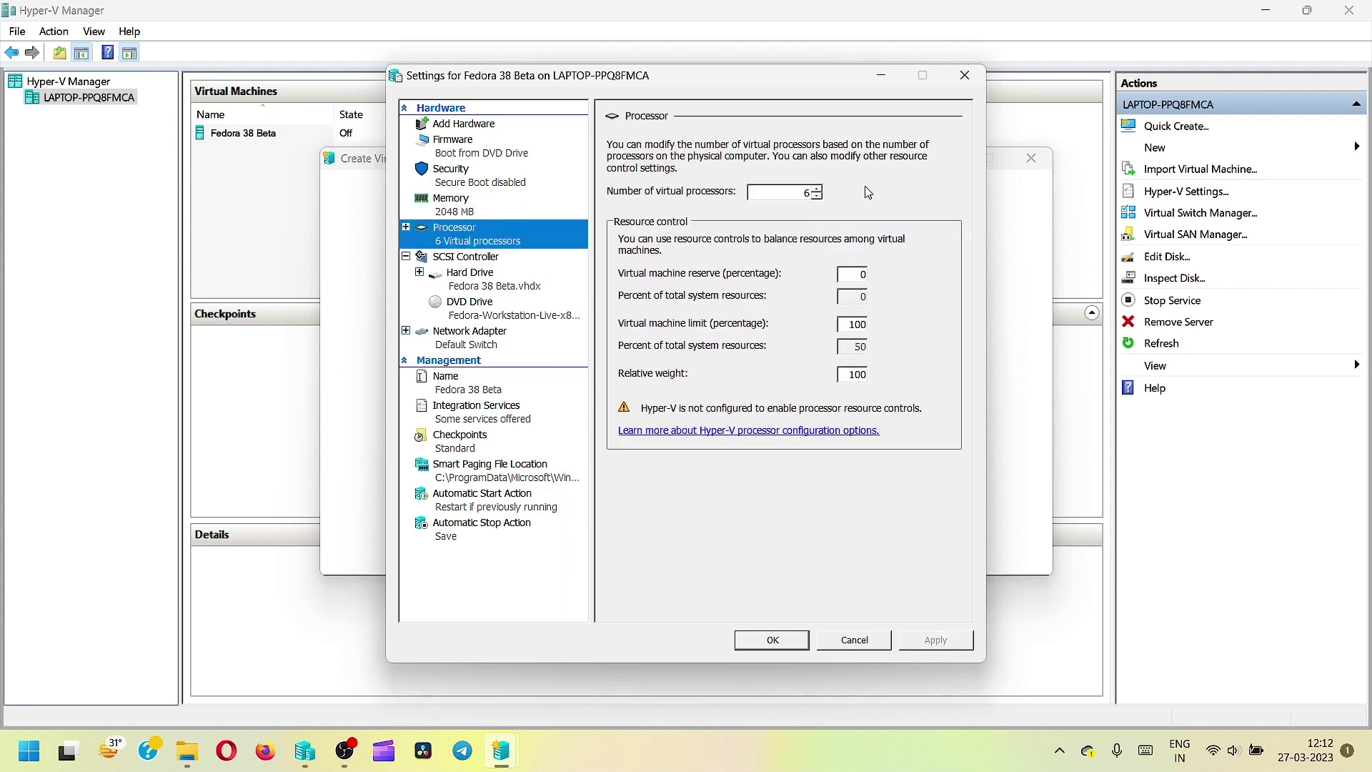
{"action": "left_click", "coordinate": [817, 197]}
{"action": "left_click", "coordinate": [817, 197]}
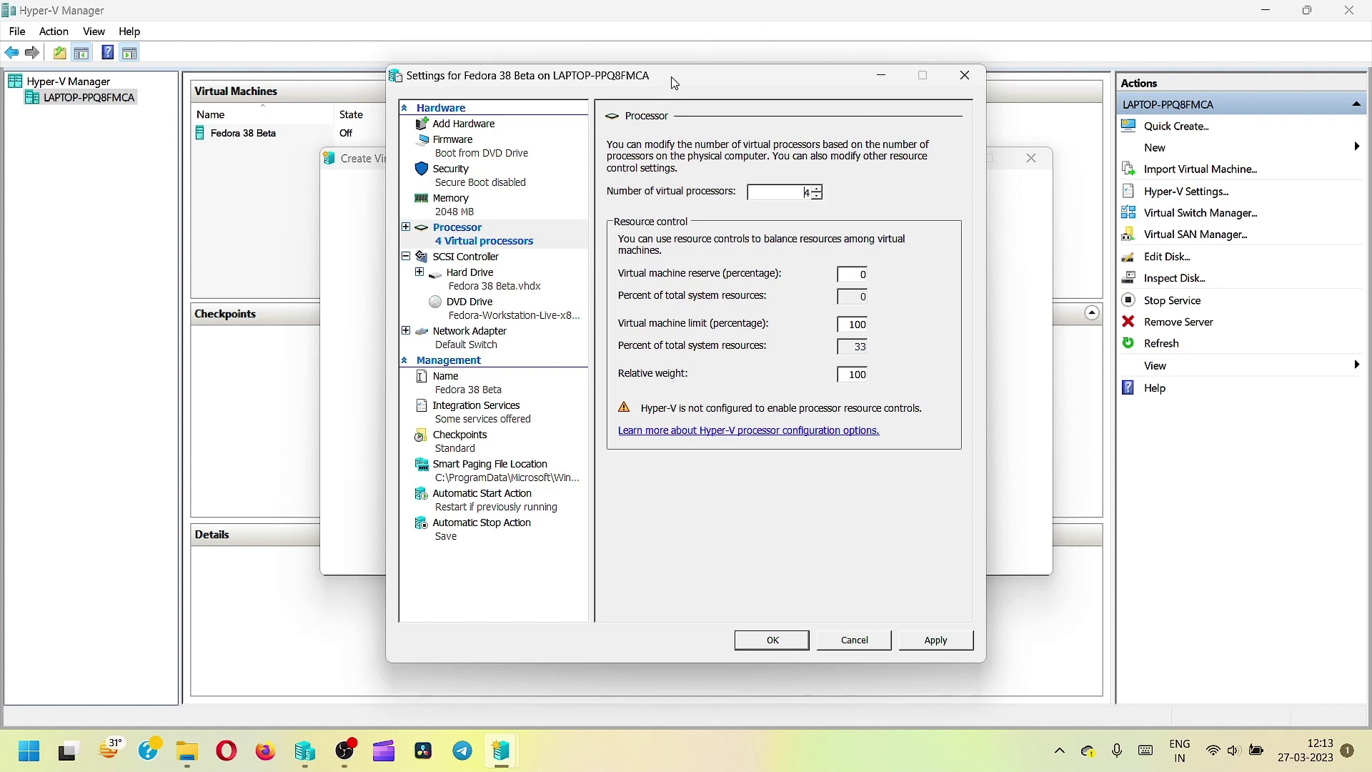
{"action": "left_click_drag", "start_coordinate": [673, 83], "coordinate": [659, 83]}
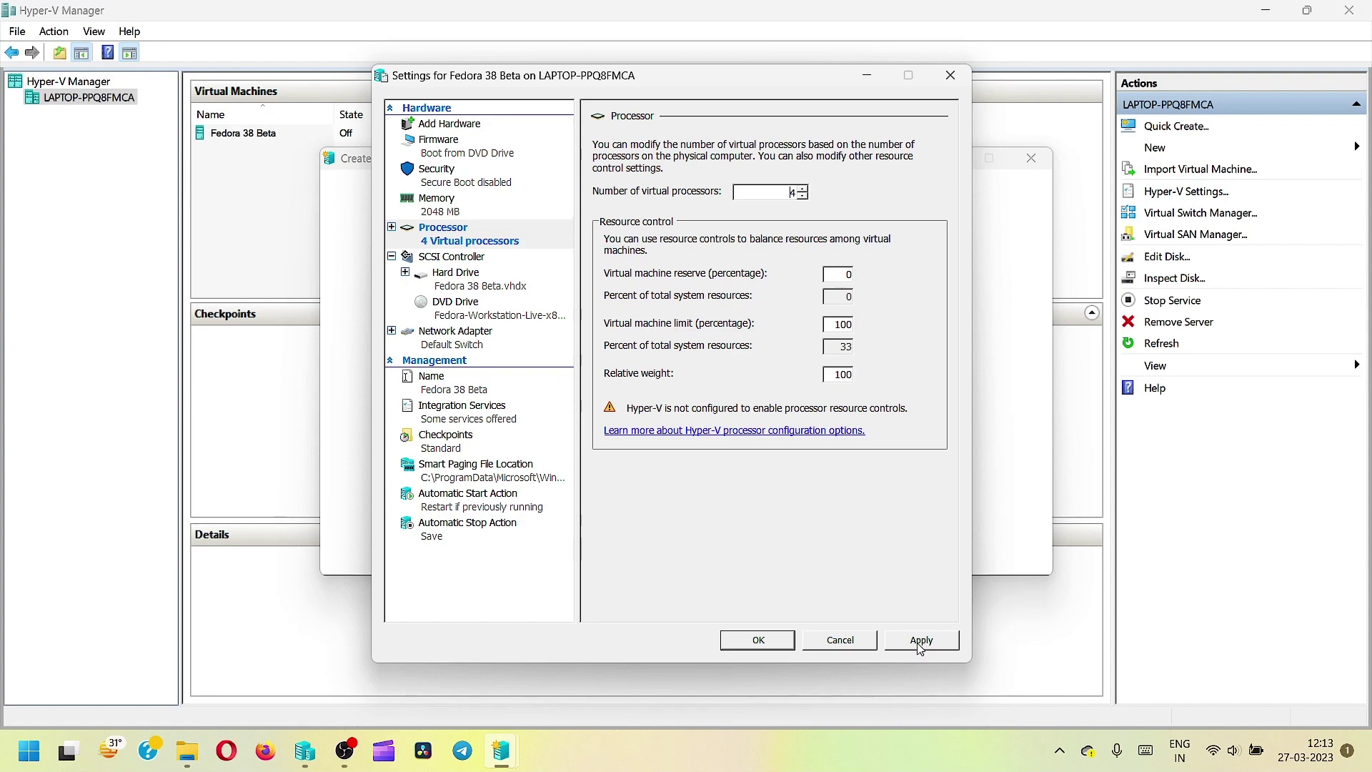
{"action": "left_click", "coordinate": [463, 207]}
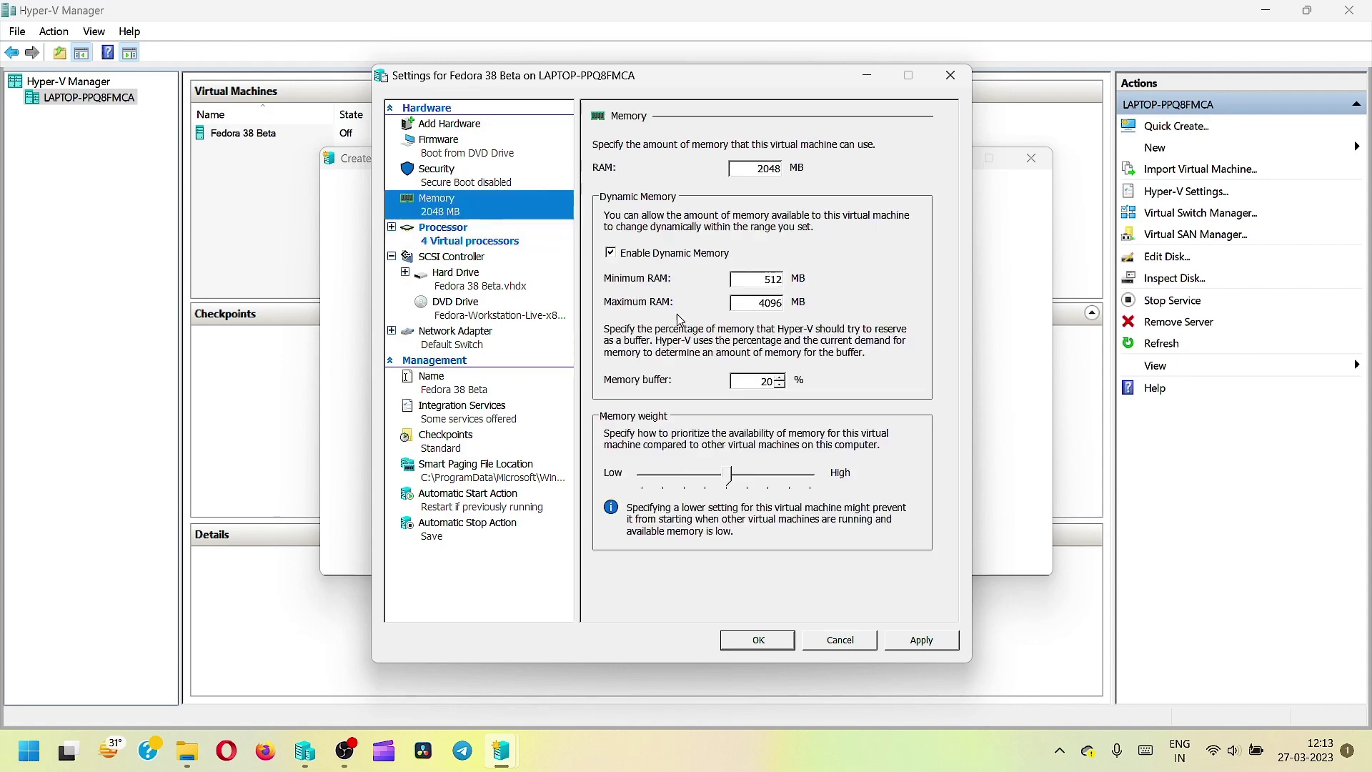
{"action": "left_click", "coordinate": [907, 639]}
{"action": "left_click", "coordinate": [762, 651]}
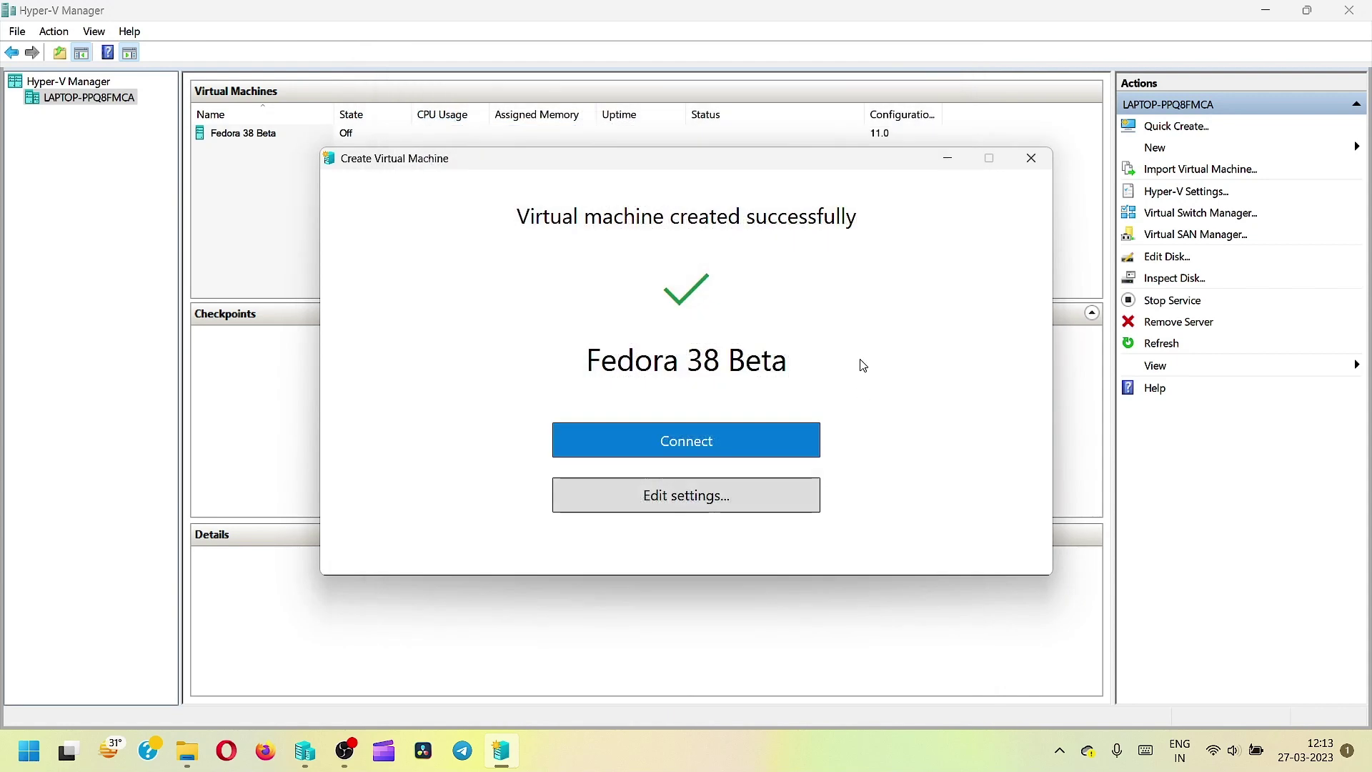
- Connect to the Fedora 38 Beta virtual machine, start it, and boot the Fedora Workstation live media
{"action": "left_click", "coordinate": [679, 441]}
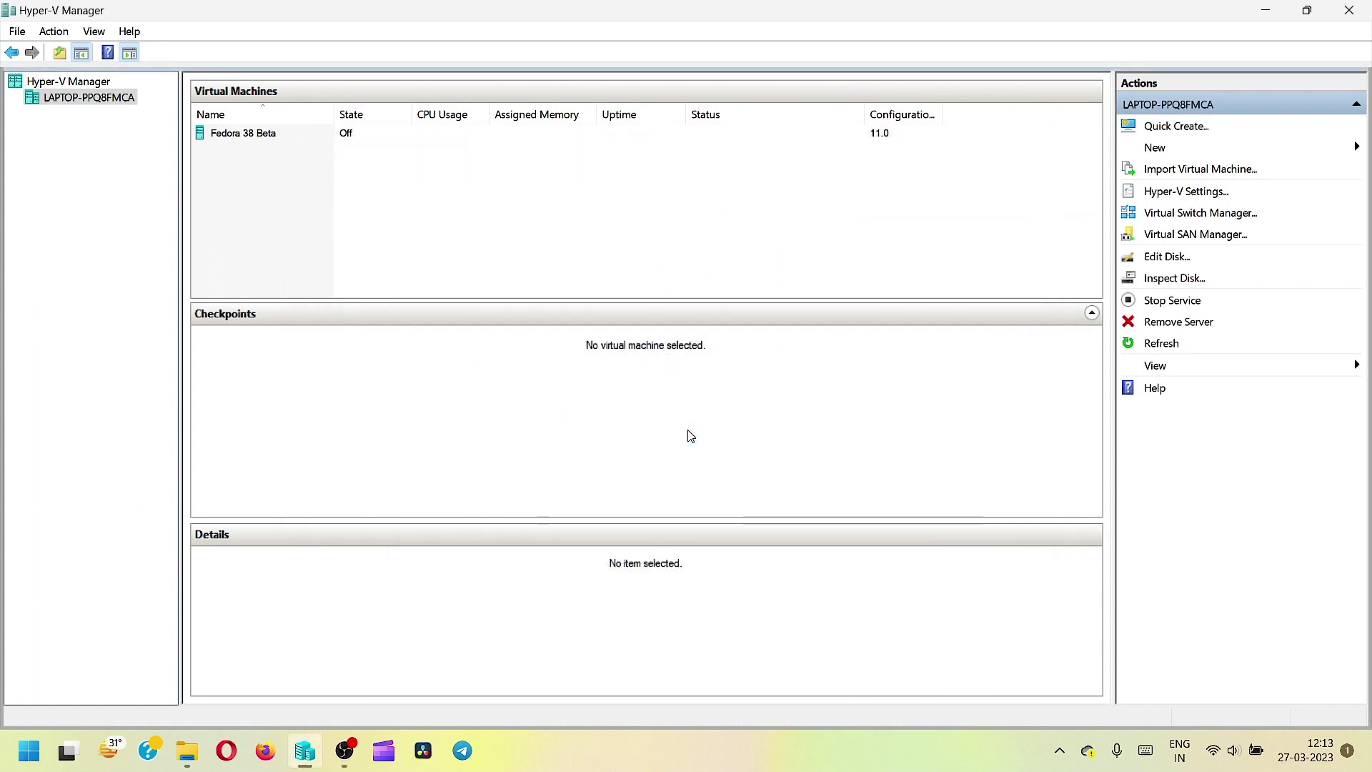
{"action": "left_click", "coordinate": [524, 274]}
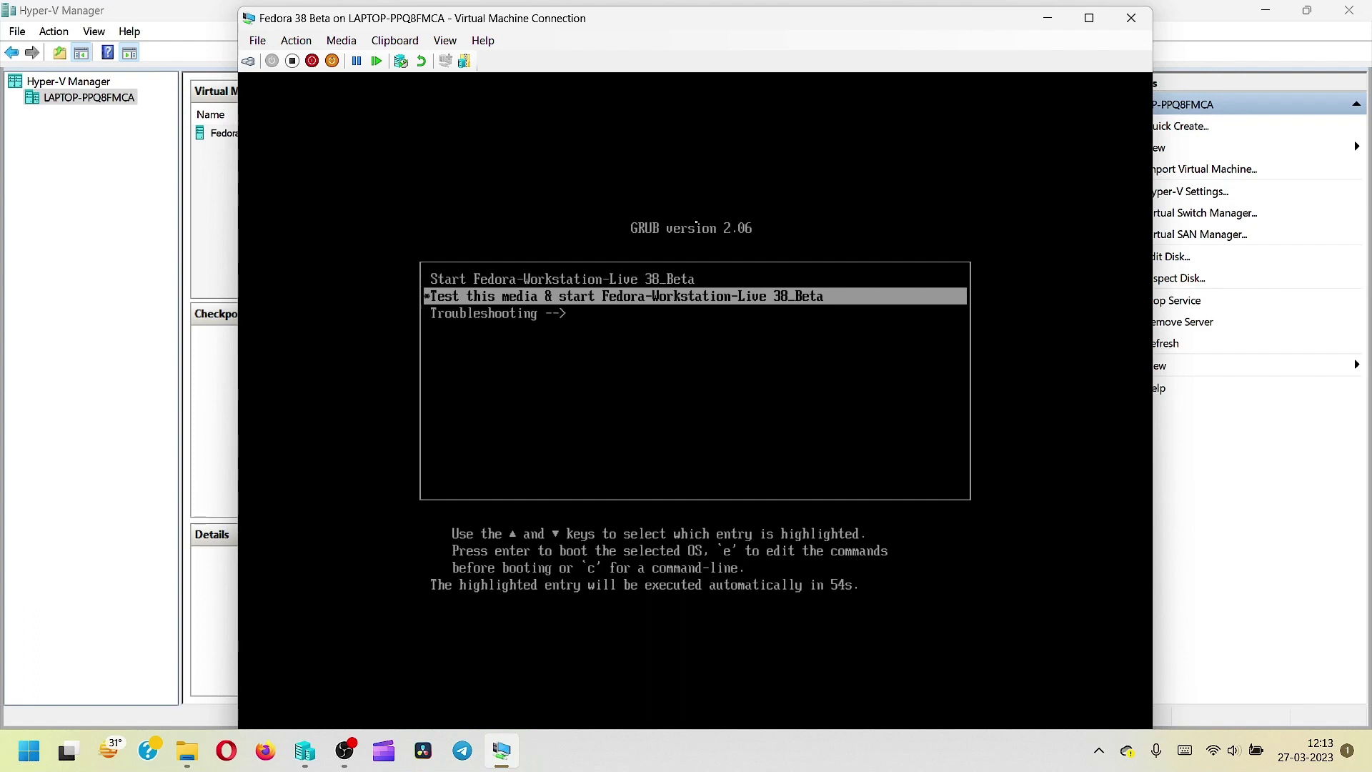
{"action": "key", "text": "Return"}
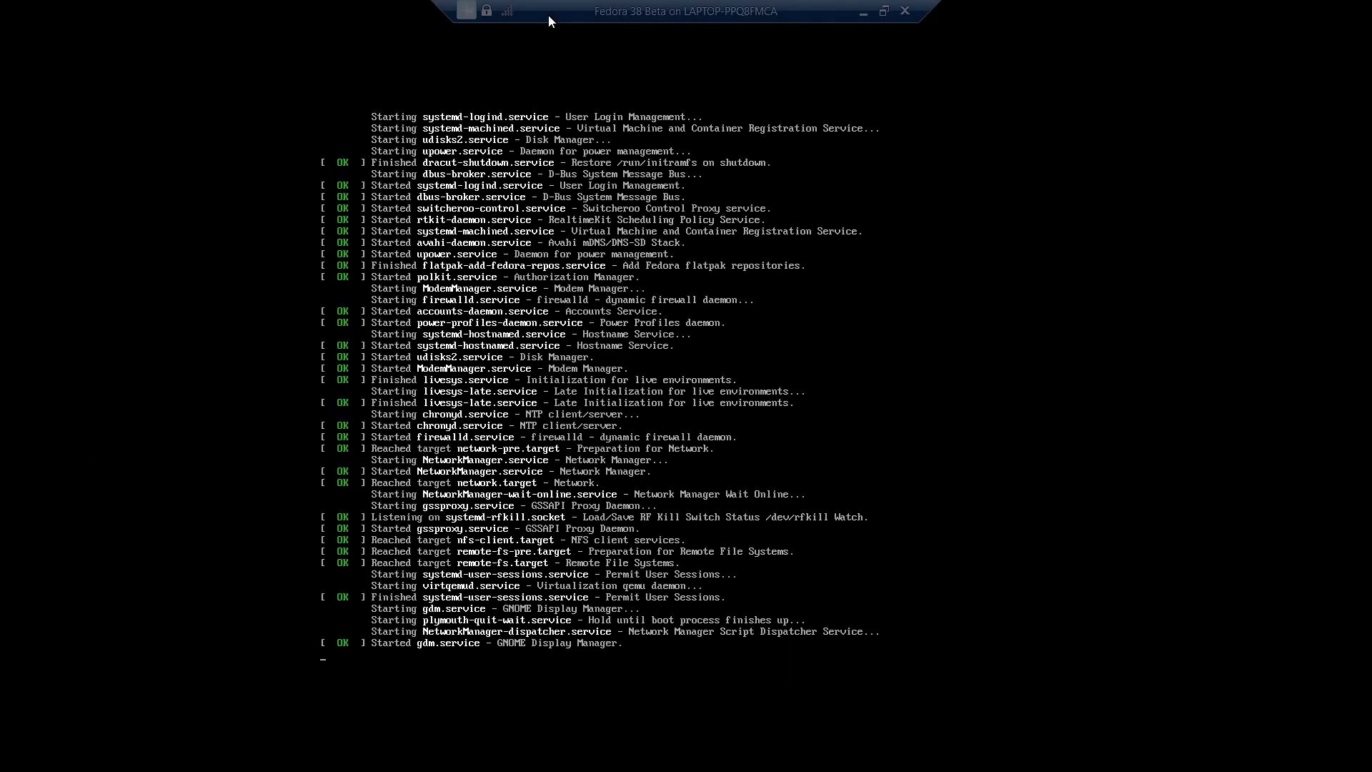
{"action": "double_click", "coordinate": [552, 19]}
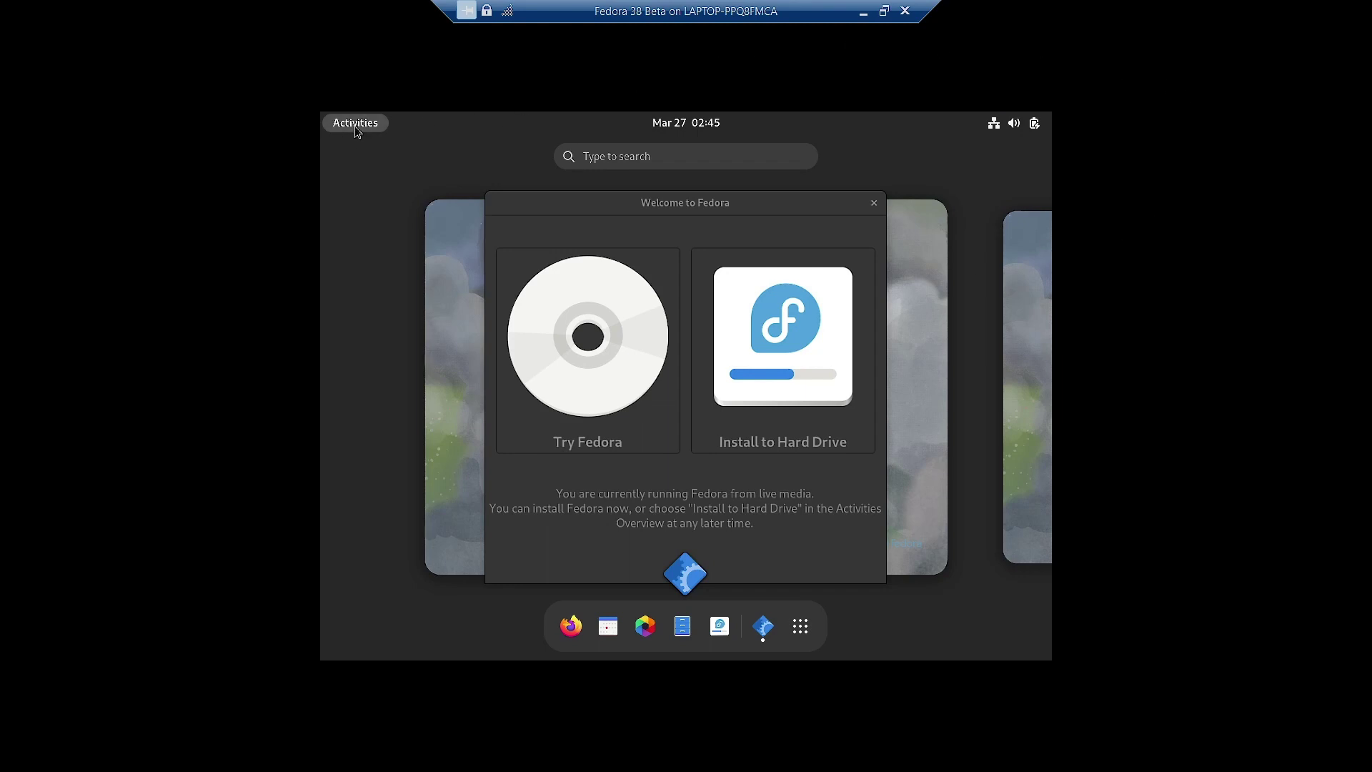
- Set the live session's display resolution to 1920 × 1080 (16:9), keep the changes, and close the settings
{"action": "left_click", "coordinate": [799, 623]}
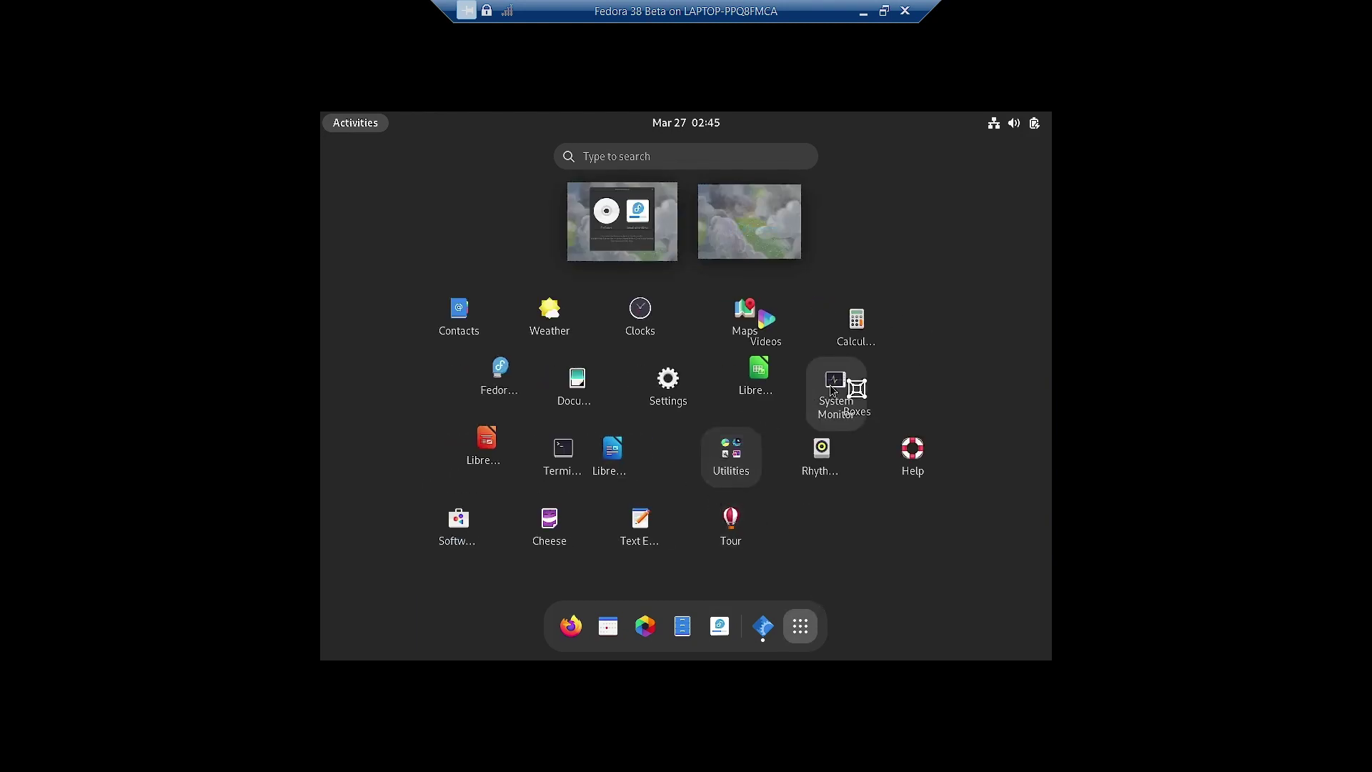
{"action": "key", "text": "Escape"}
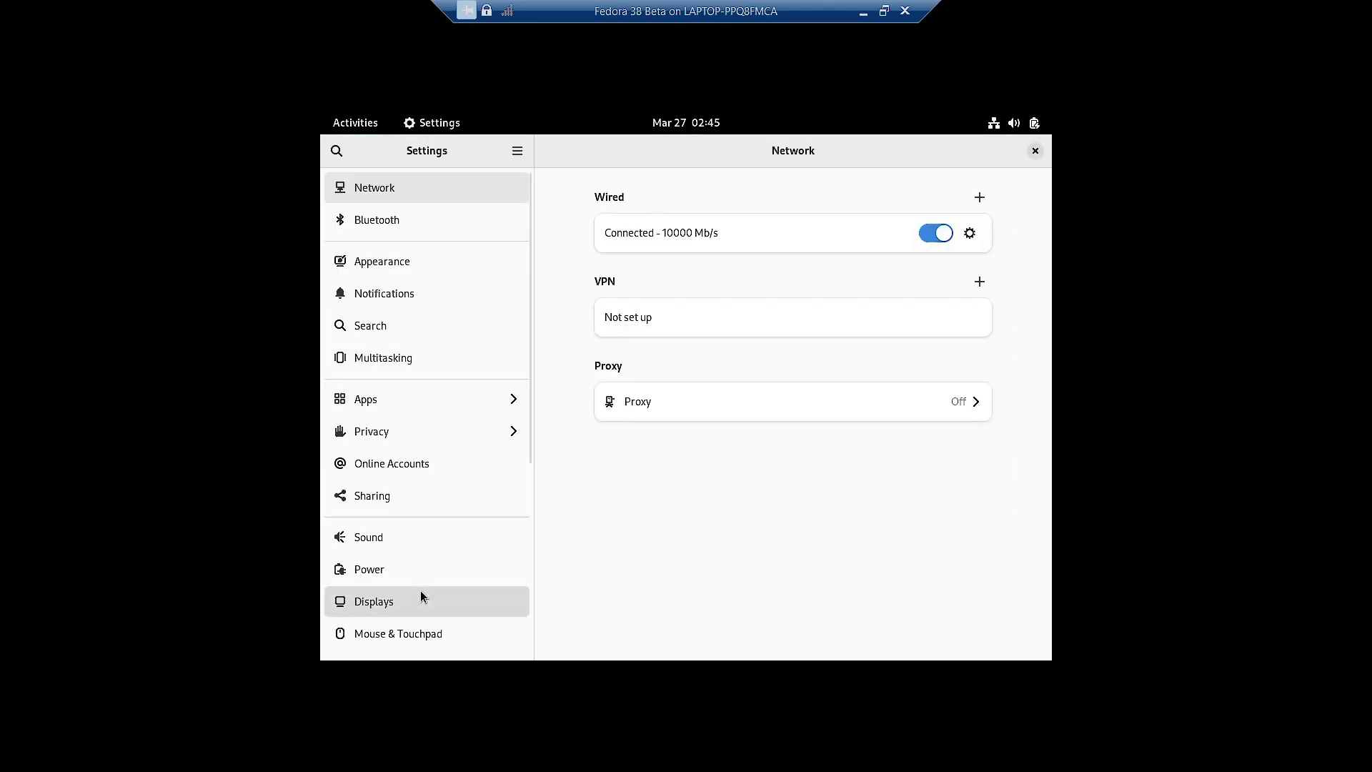
{"action": "left_click", "coordinate": [421, 592]}
{"action": "left_click", "coordinate": [959, 247]}
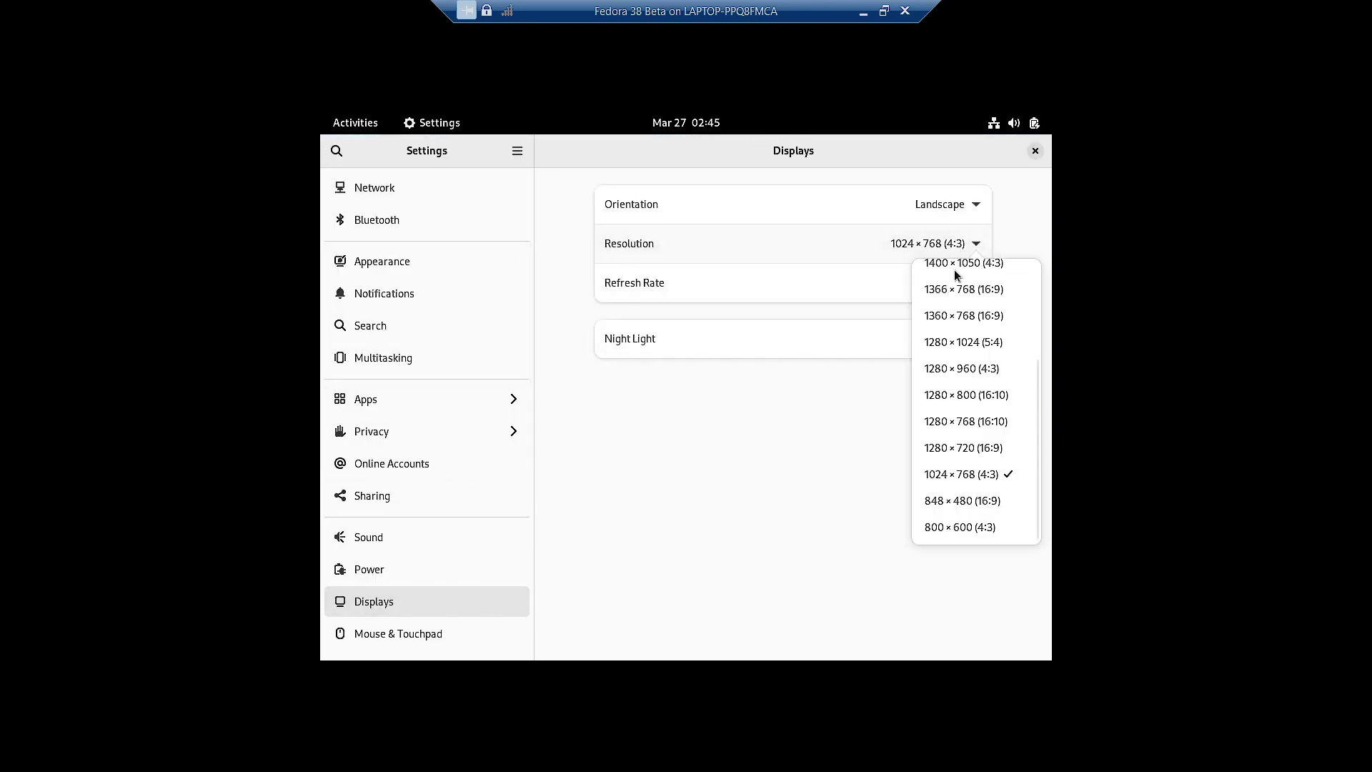
{"action": "scroll", "coordinate": [954, 289], "scroll_direction": "up", "scroll_amount": 3}
{"action": "left_click", "coordinate": [957, 282]}
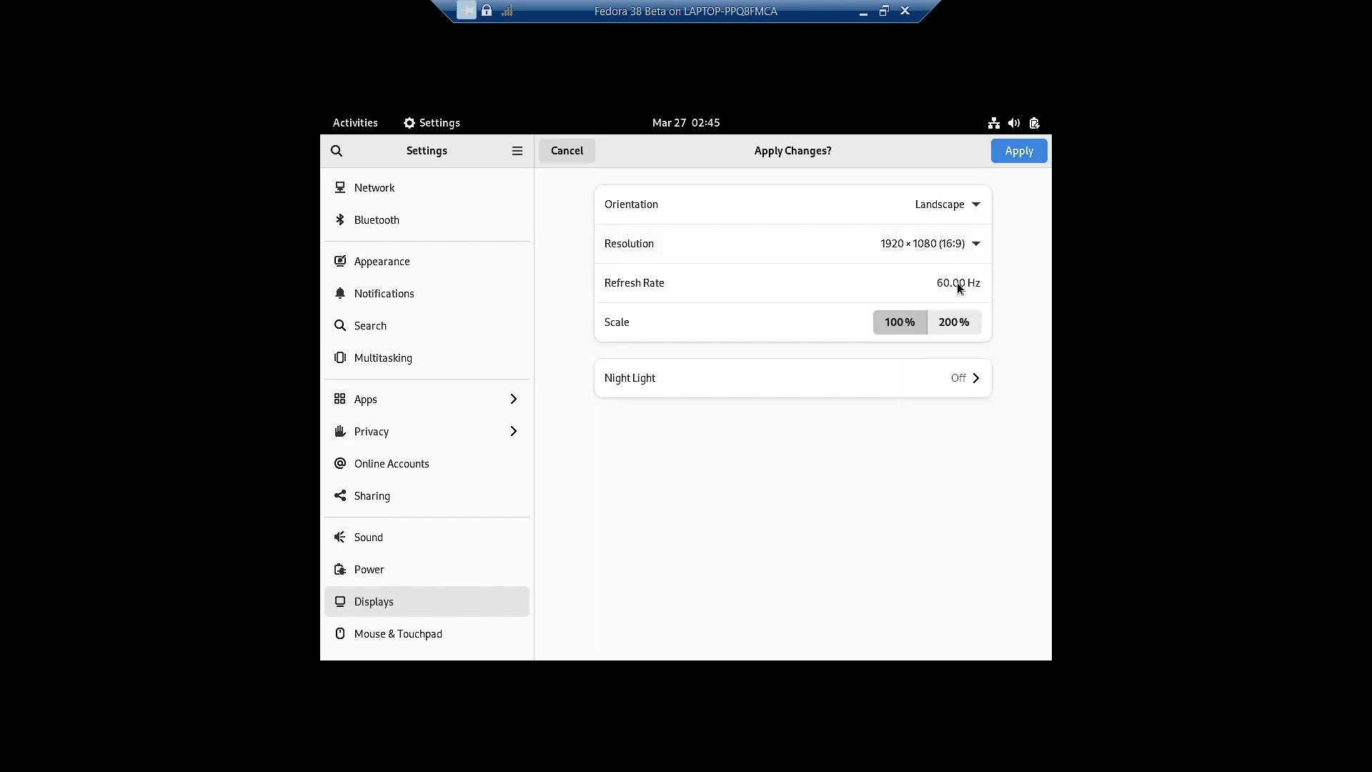
{"action": "left_click", "coordinate": [1019, 153]}
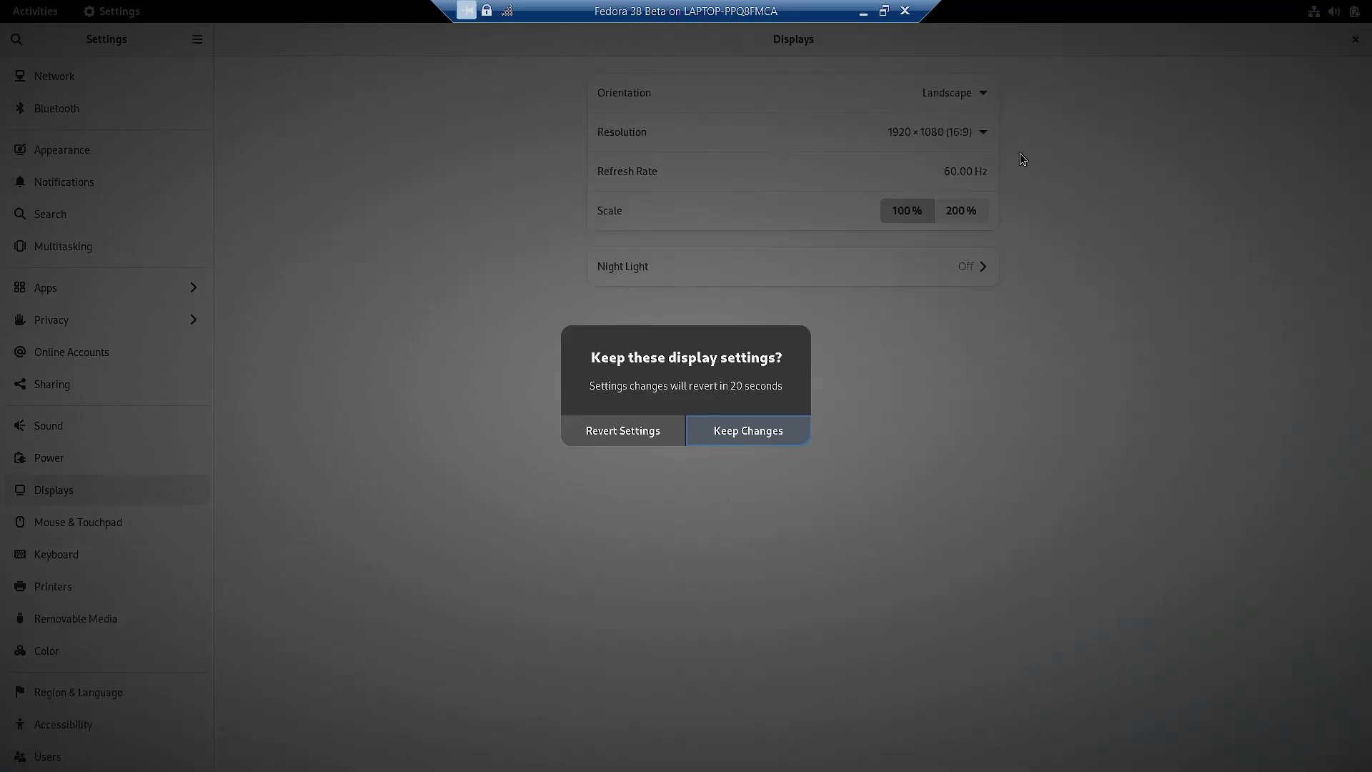
{"action": "left_click", "coordinate": [765, 429]}
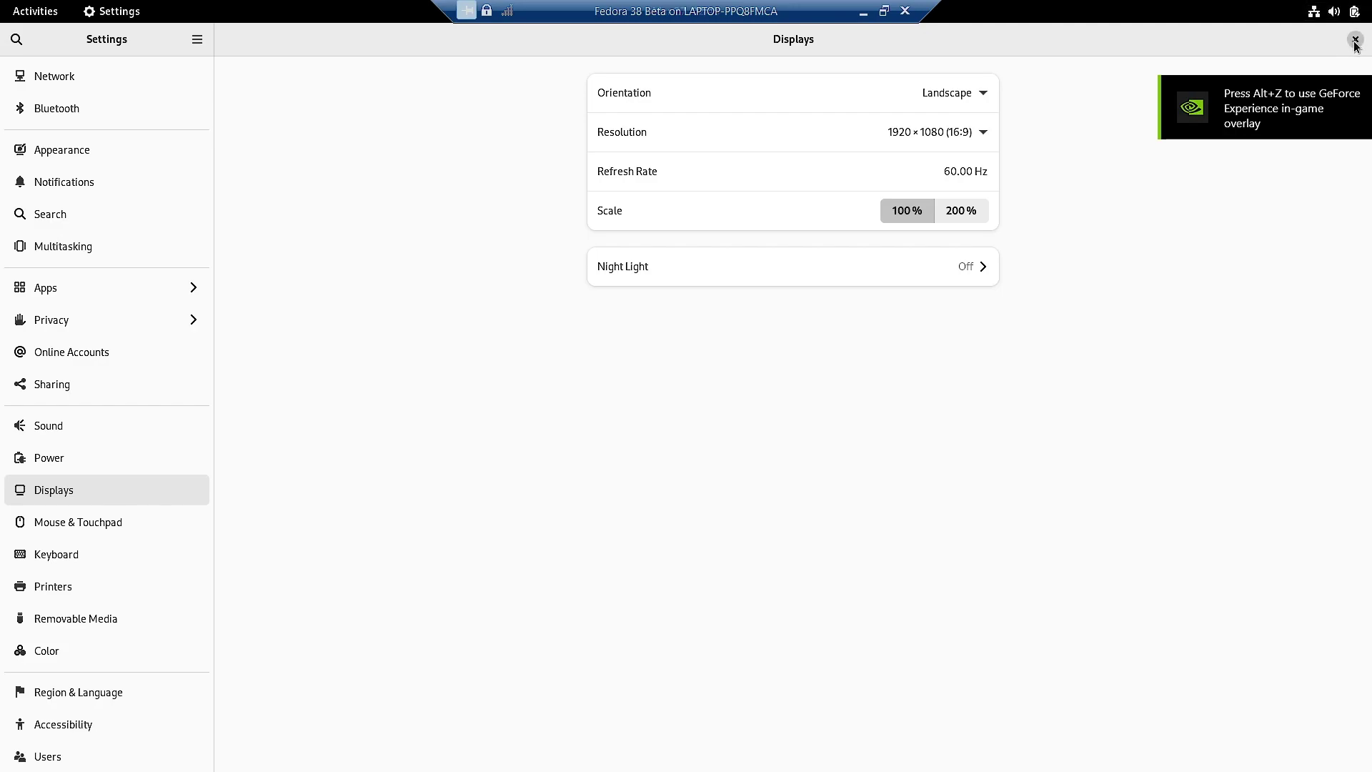
{"action": "left_click", "coordinate": [1355, 40]}
- Launch the hard drive installer, choose English (India) as the installation language, and accept the pre-release software notice
{"action": "left_click", "coordinate": [818, 356]}
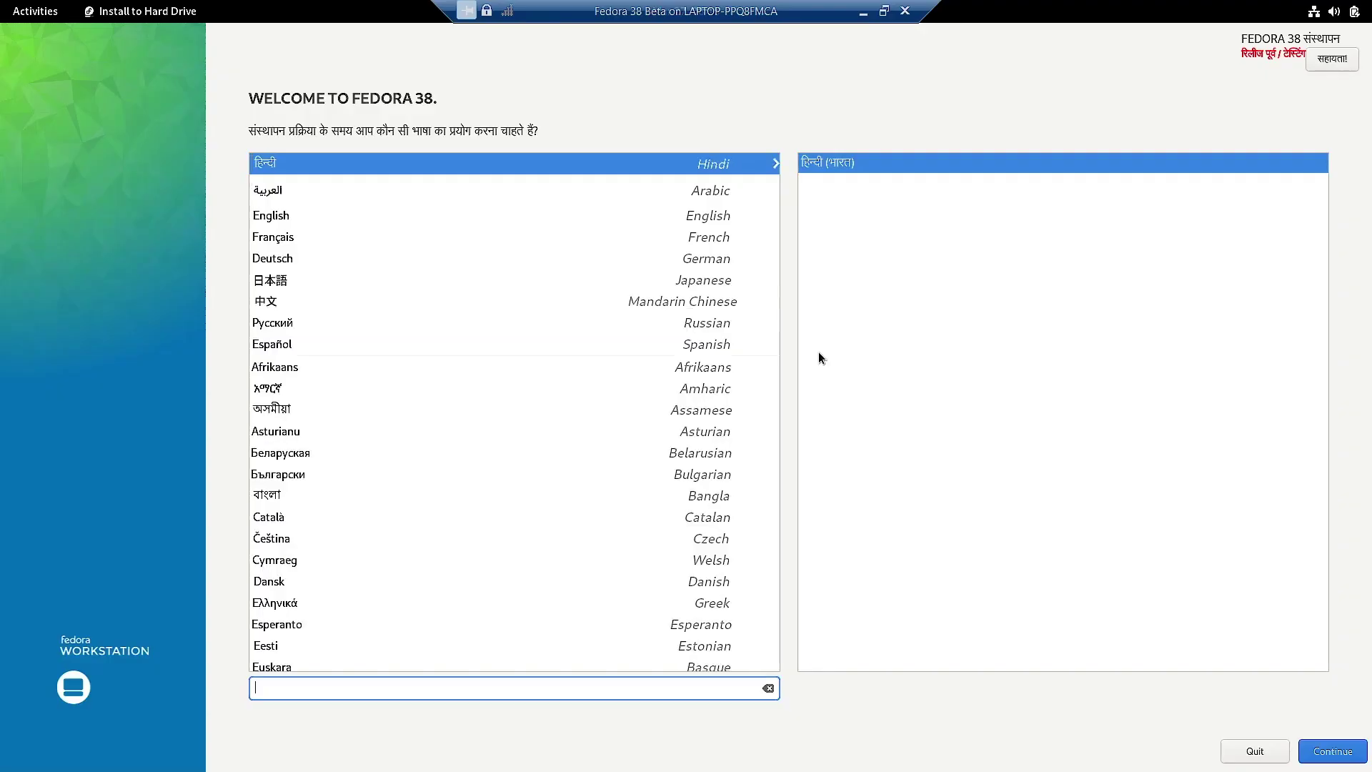
{"action": "left_click", "coordinate": [279, 214]}
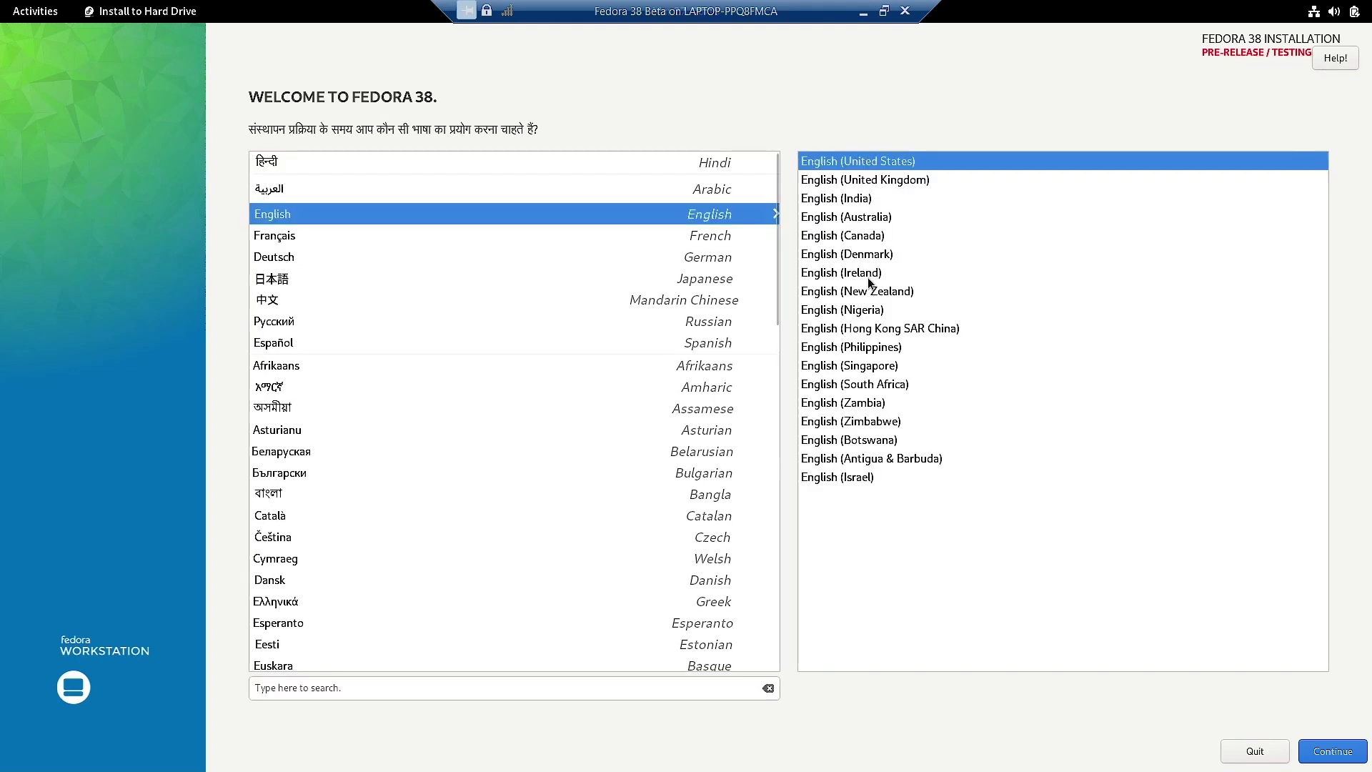
{"action": "left_click", "coordinate": [847, 203]}
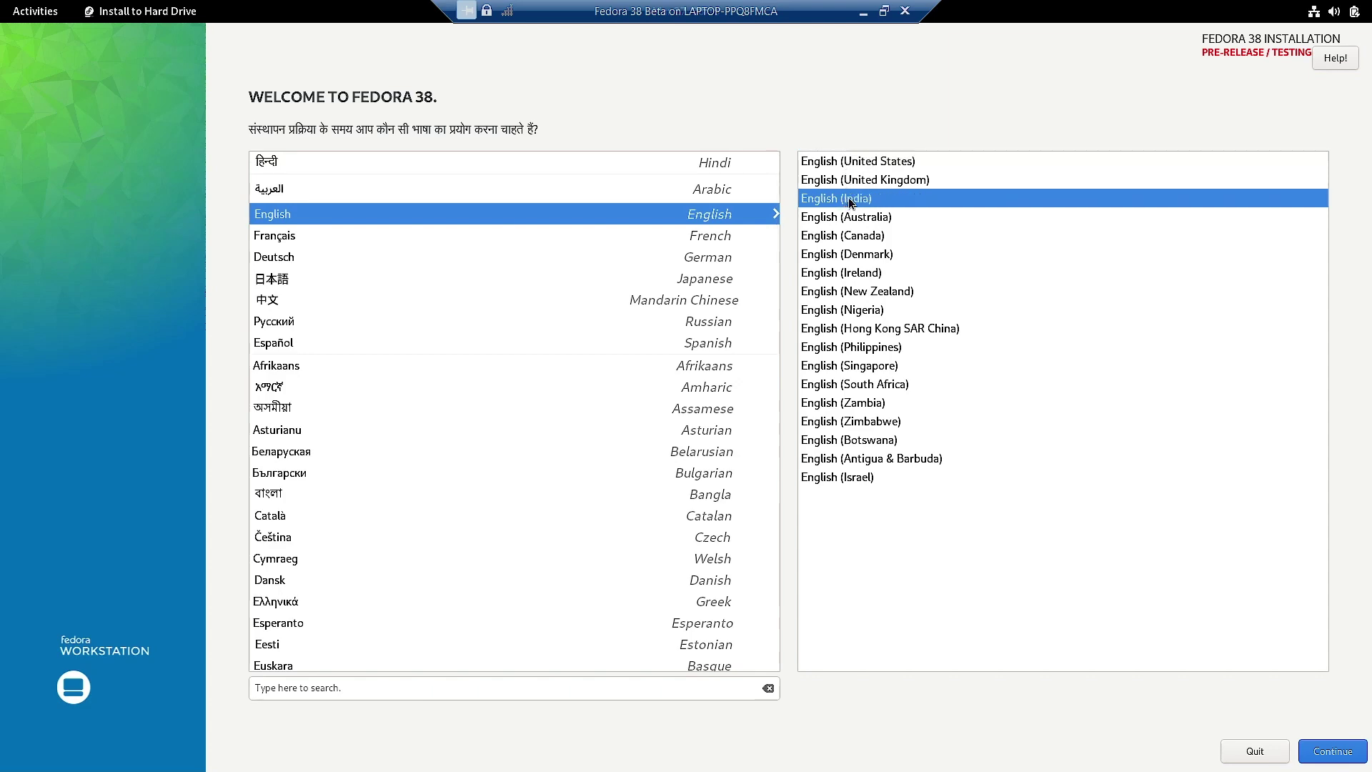
{"action": "left_click", "coordinate": [1336, 753]}
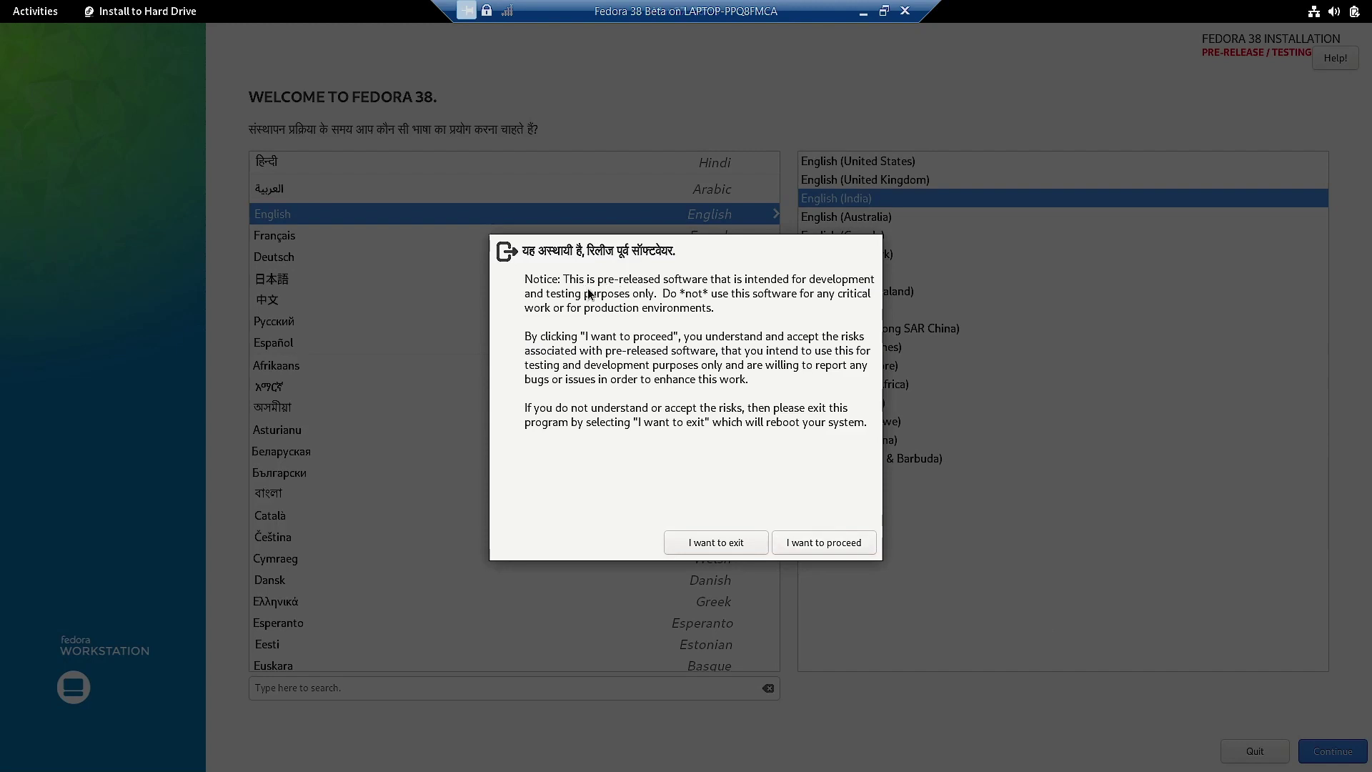
{"action": "left_click", "coordinate": [812, 545]}
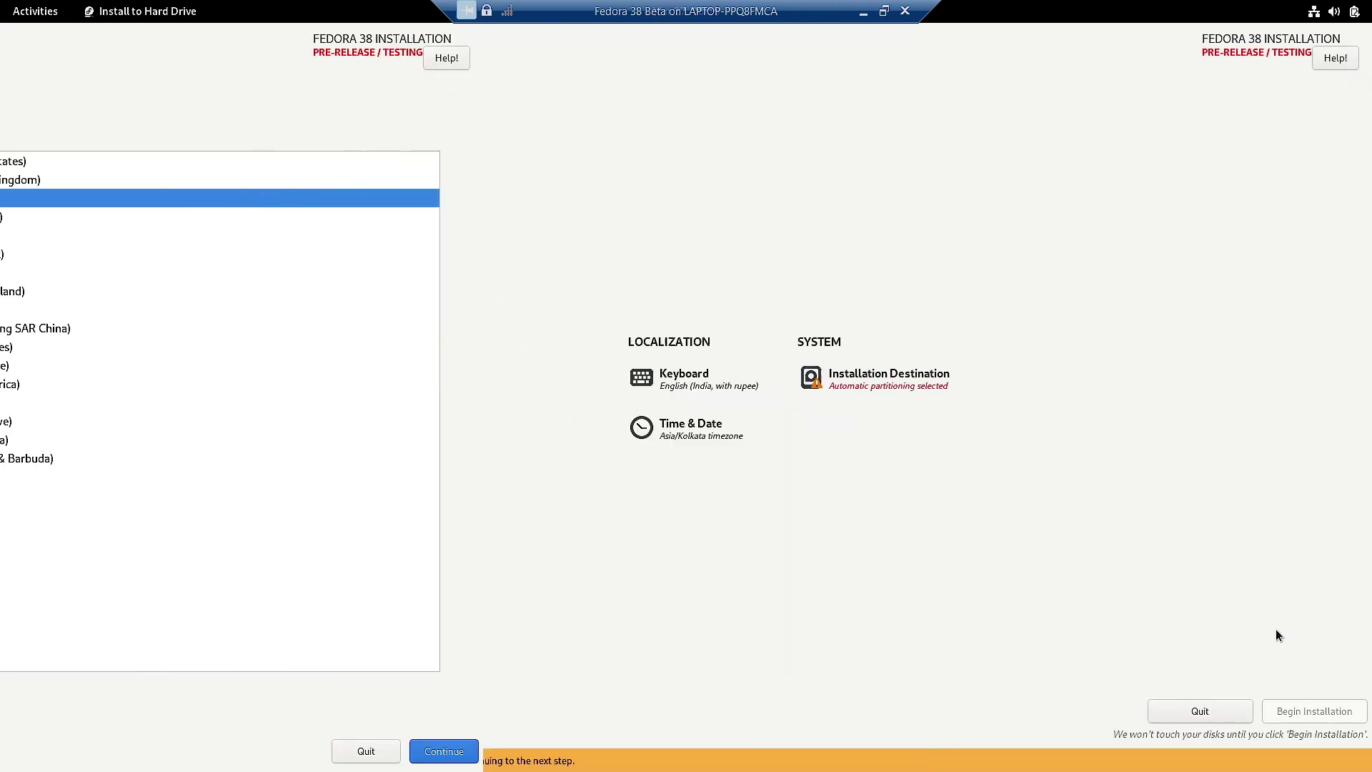
- Choose Custom storage configuration for the installation destination and keep Btrfs as the partitioning scheme
{"action": "left_click", "coordinate": [883, 382]}
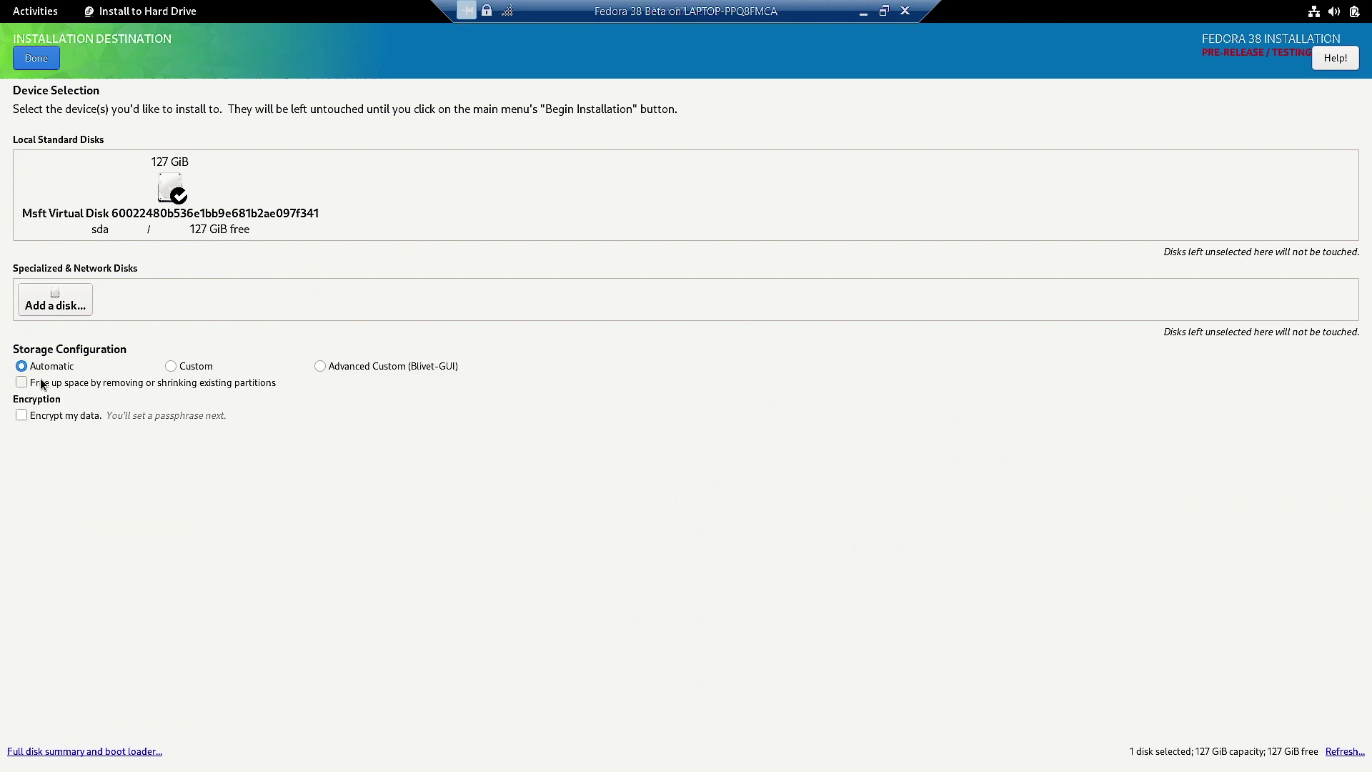
{"action": "left_click", "coordinate": [319, 367]}
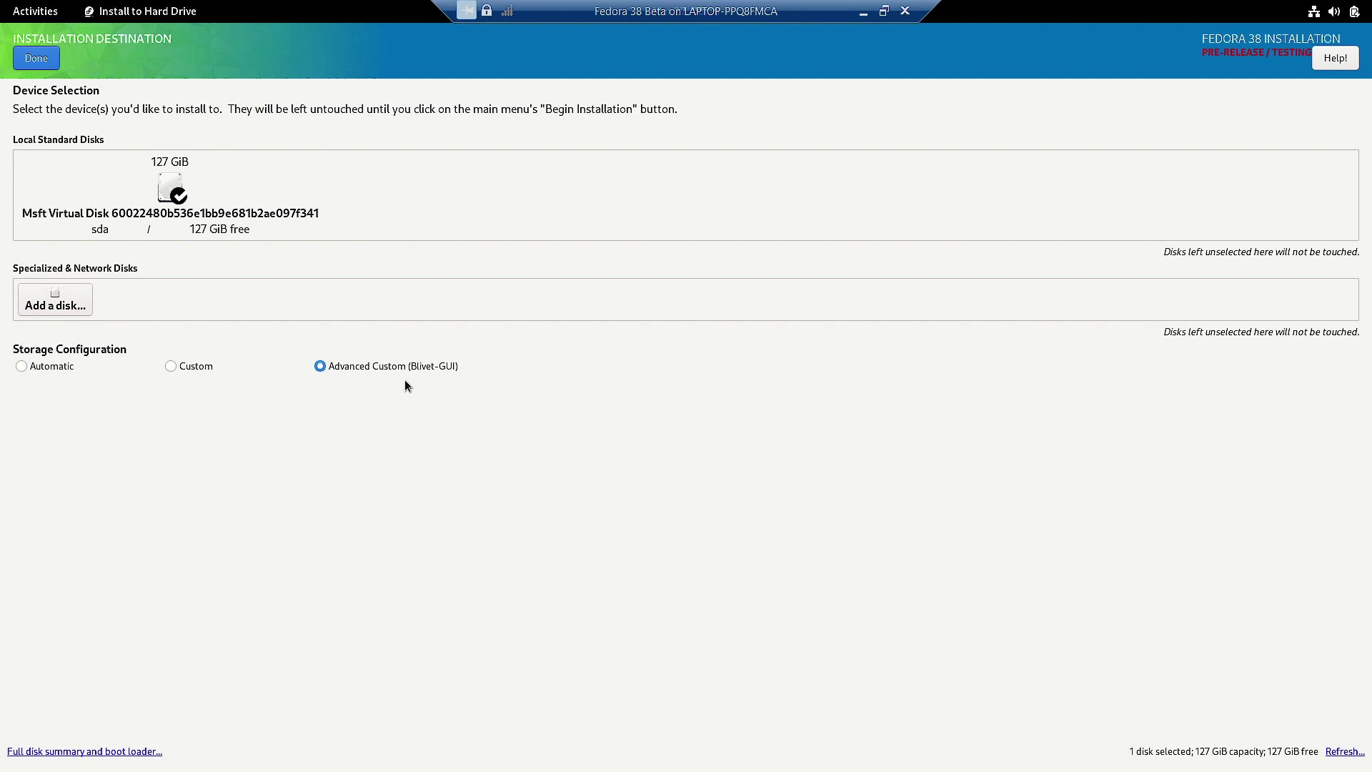
{"action": "left_click", "coordinate": [170, 367]}
{"action": "left_click", "coordinate": [44, 59]}
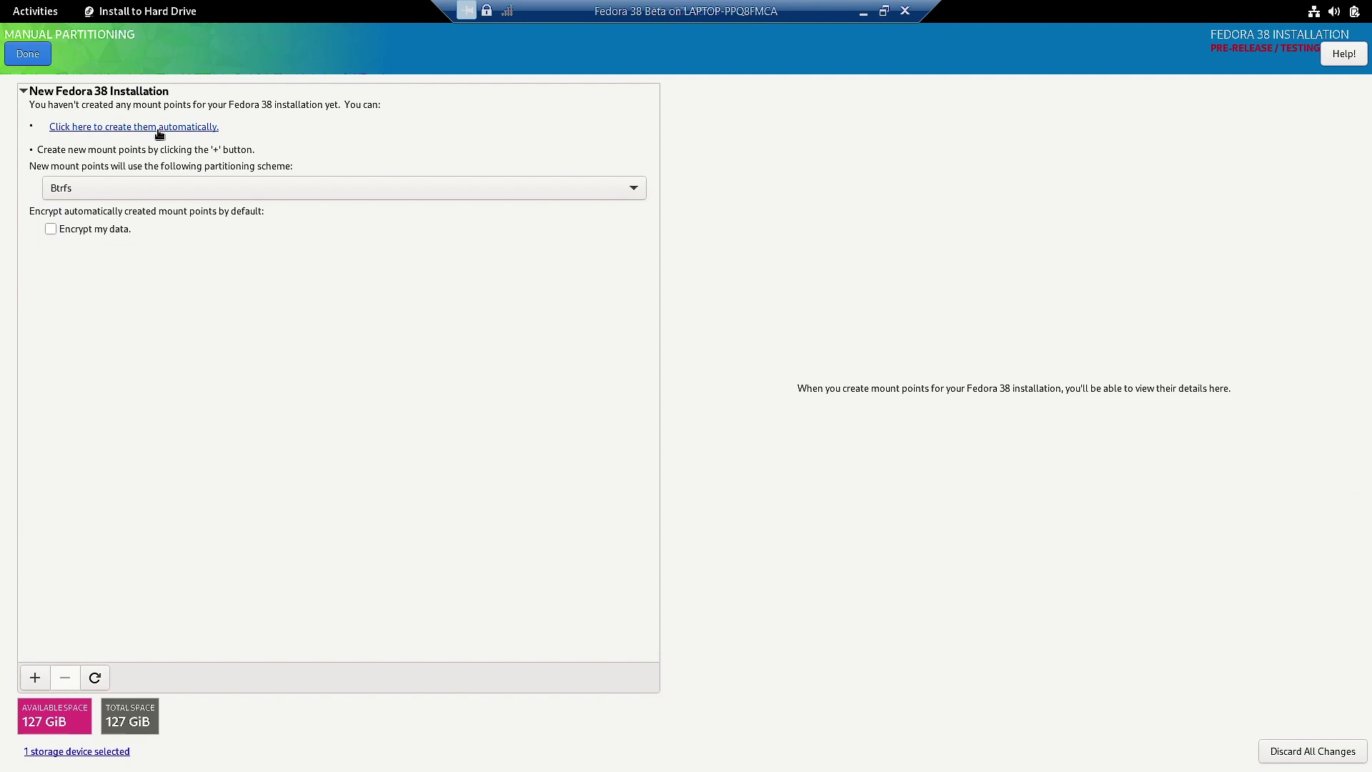
{"action": "left_click", "coordinate": [136, 191]}
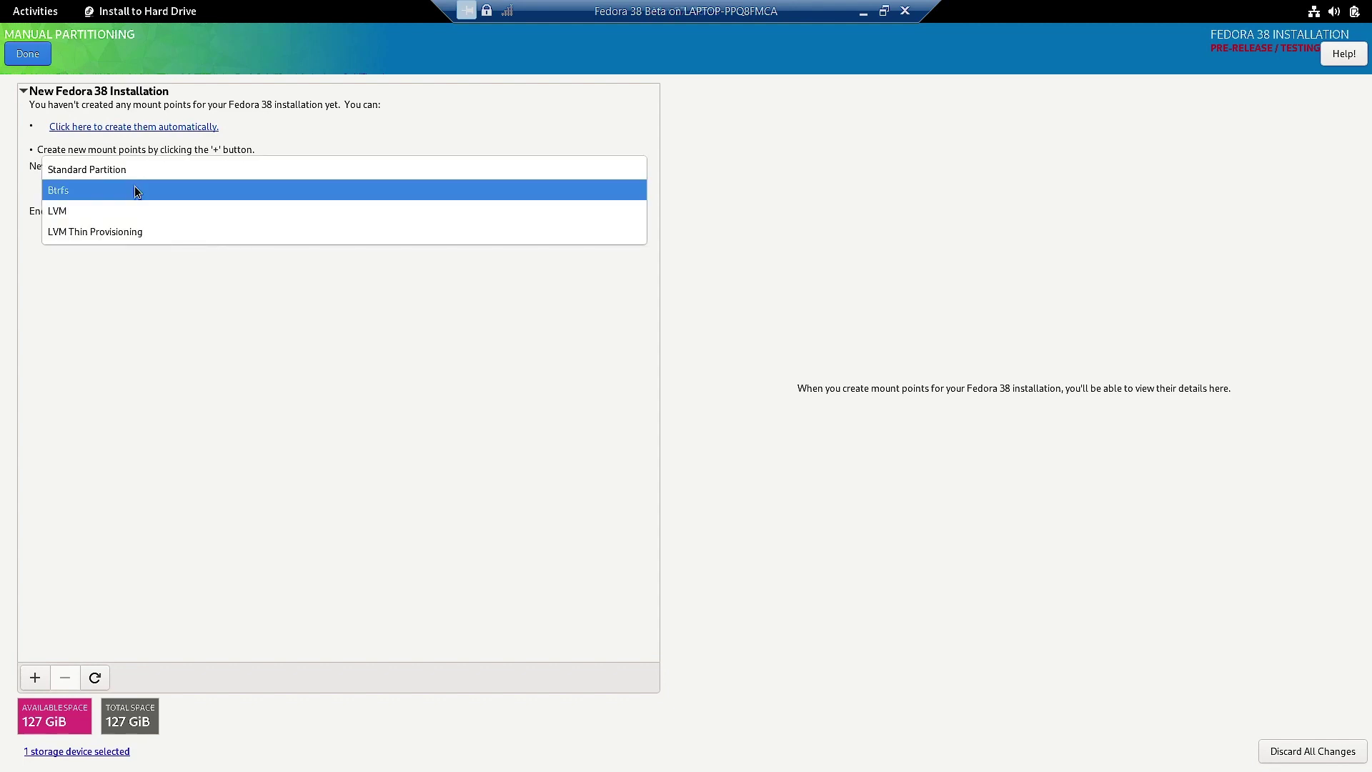
{"action": "left_click", "coordinate": [80, 191]}
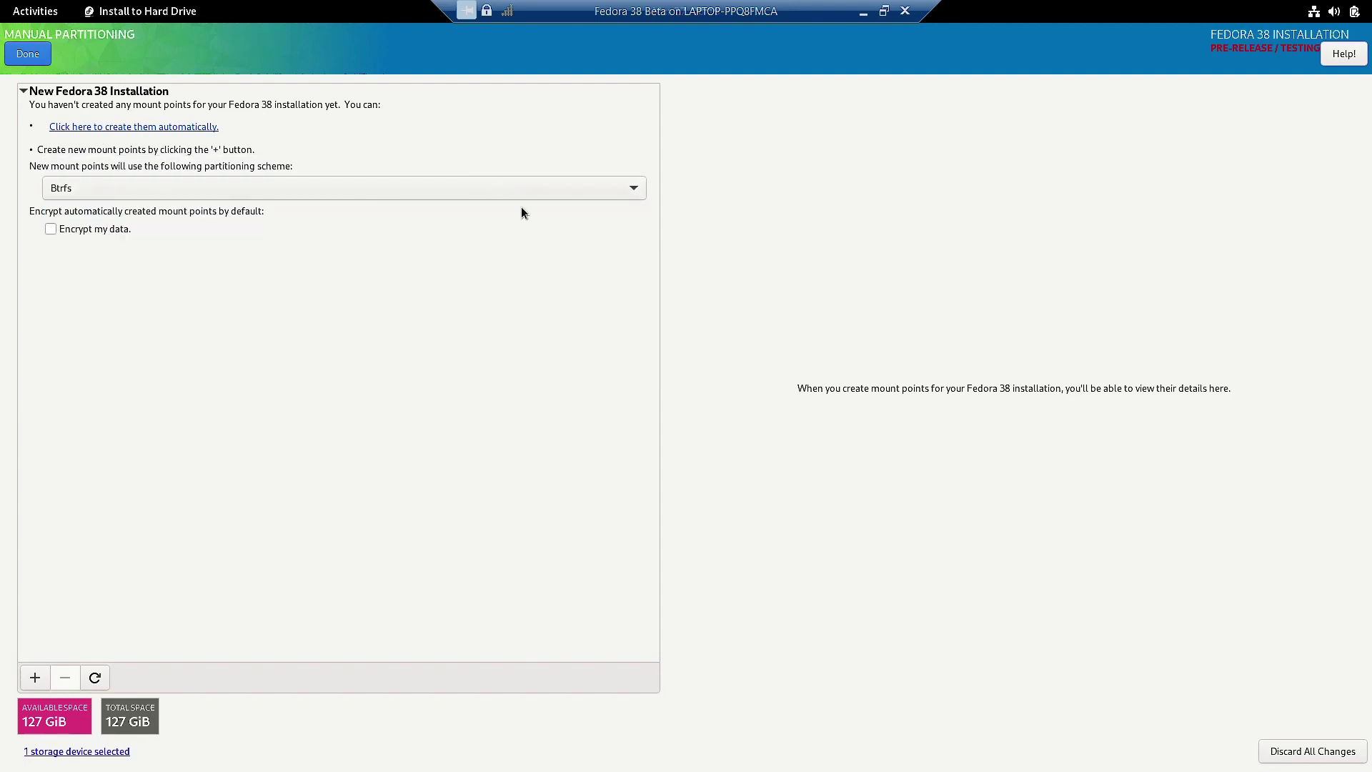
{"action": "left_click", "coordinate": [29, 61]}
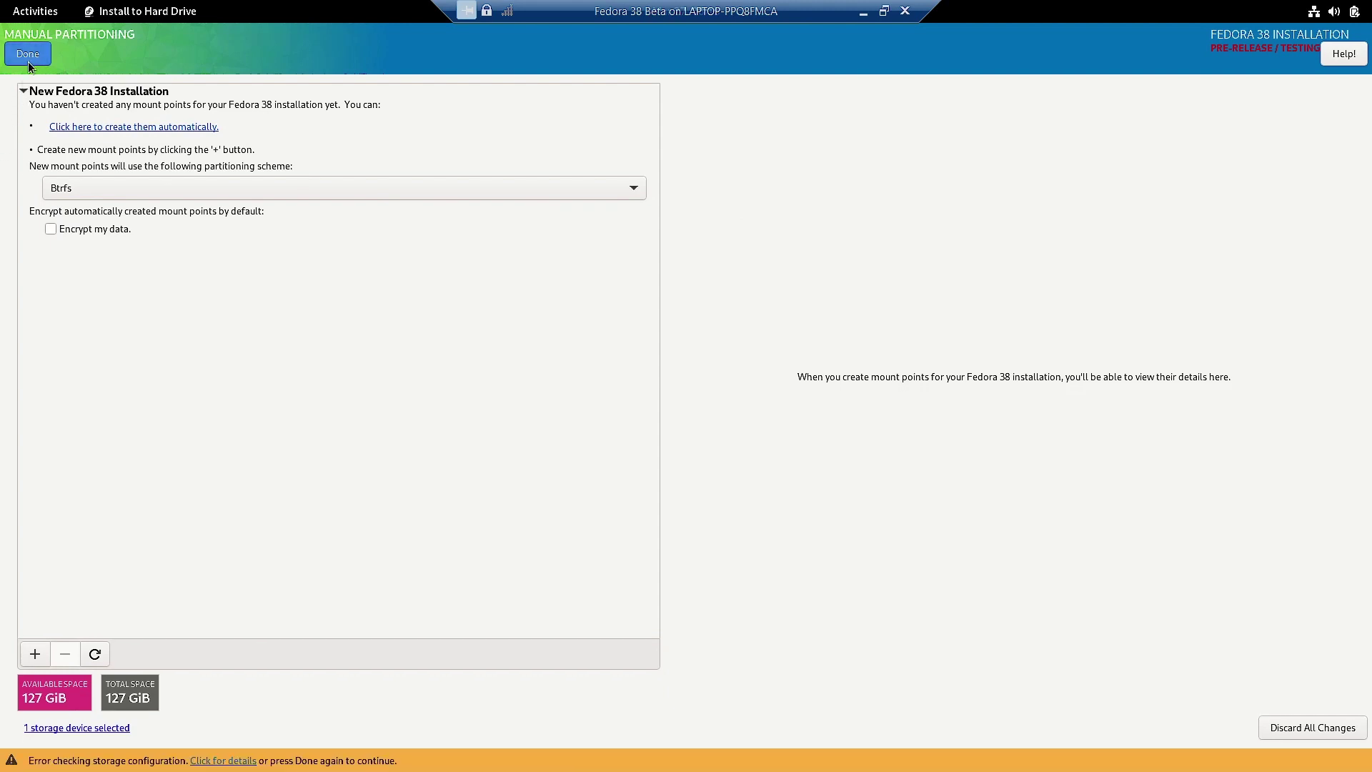
- Add a /boot/efi mount point with a desired capacity of 500mb
{"action": "left_click", "coordinate": [33, 653]}
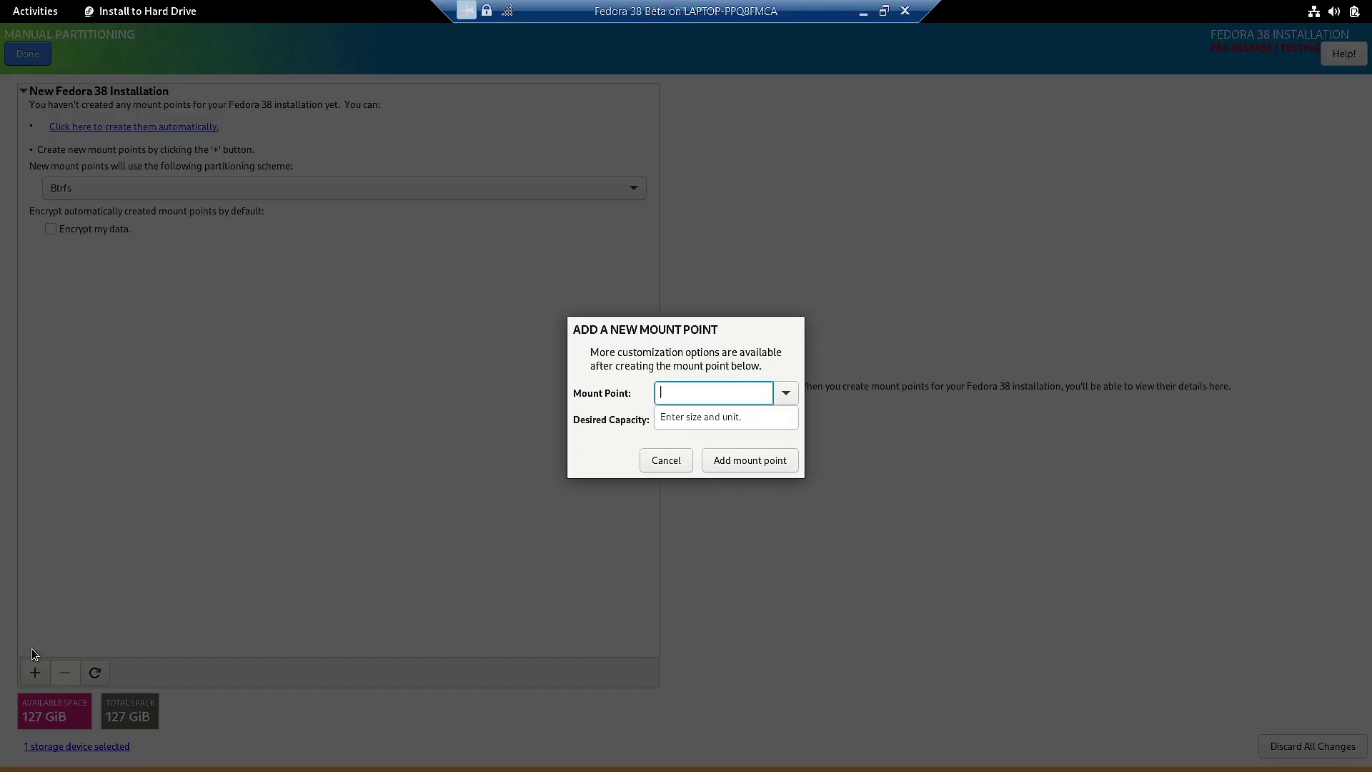
{"action": "left_click", "coordinate": [786, 393]}
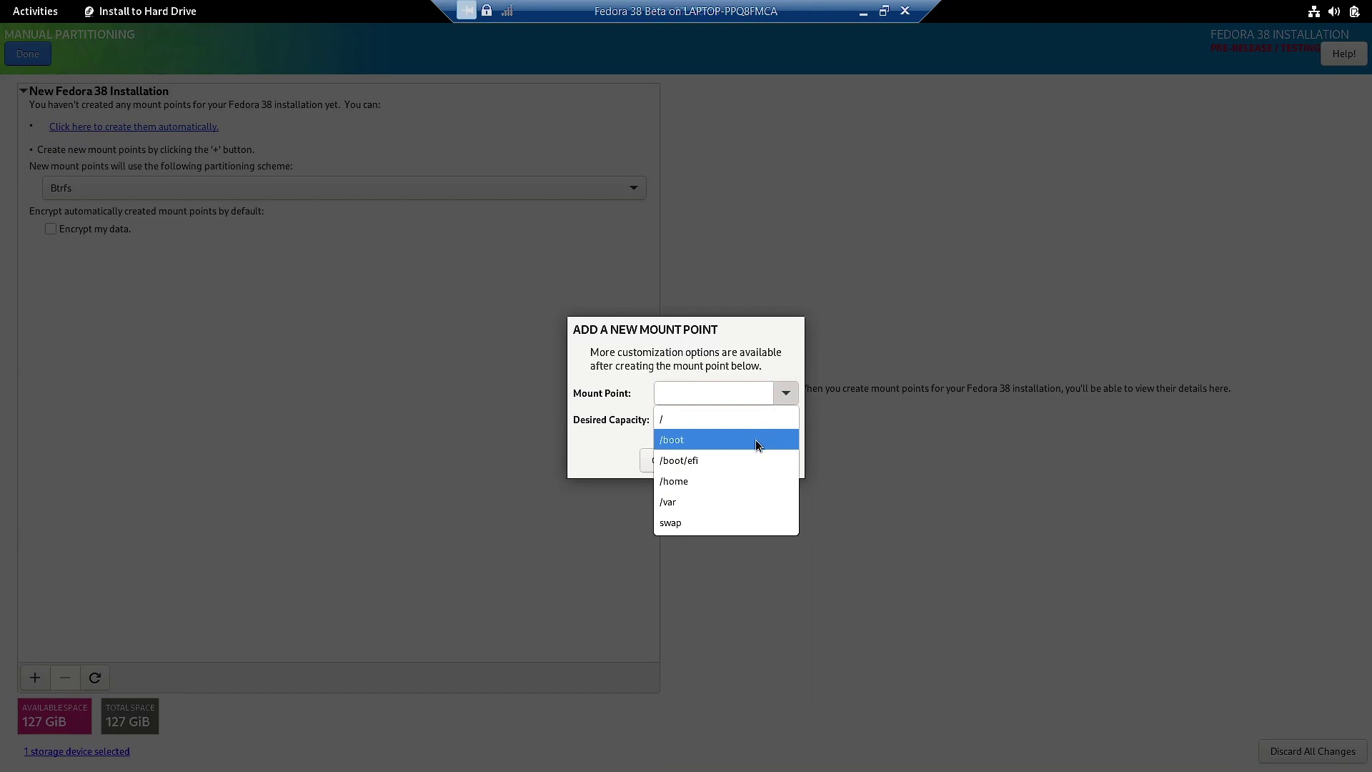
{"action": "left_click", "coordinate": [743, 458]}
{"action": "left_click", "coordinate": [698, 417]}
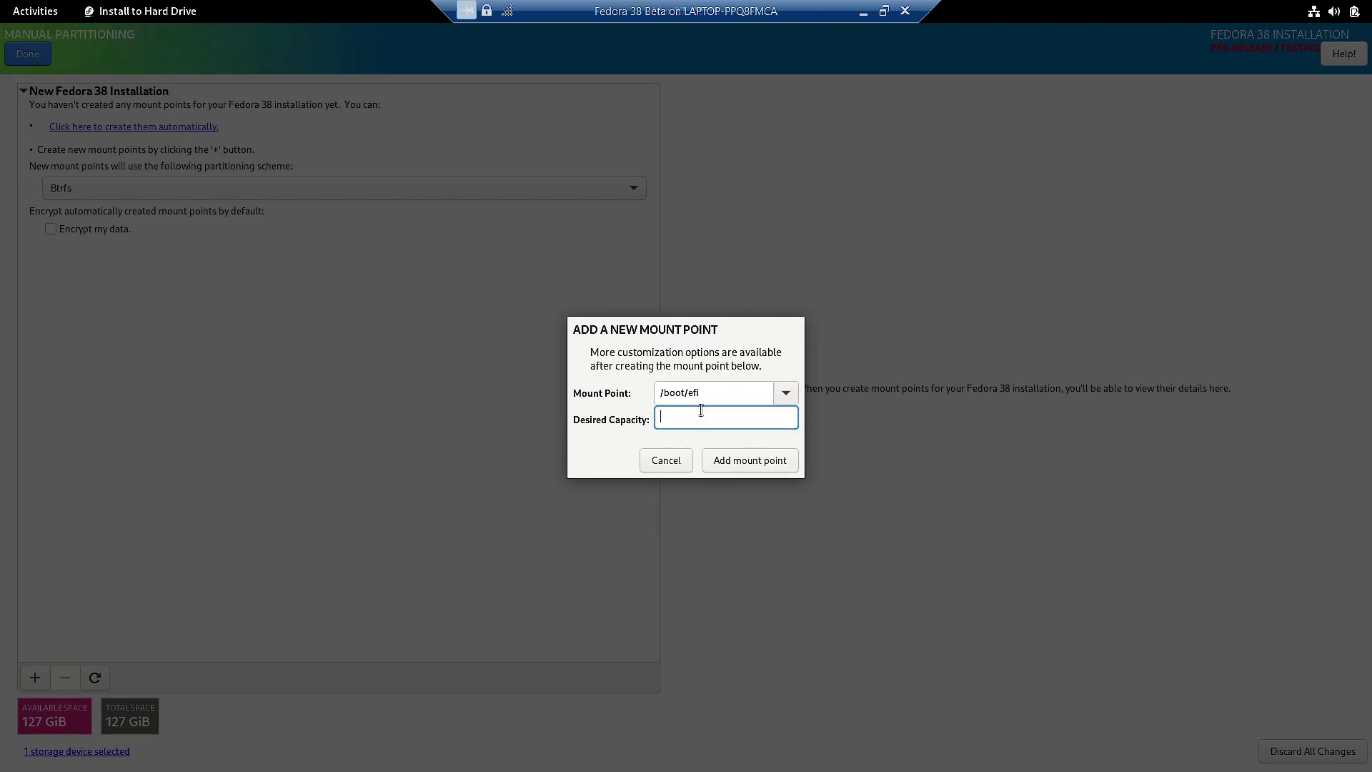
{"action": "type", "text": "500mb"}
{"action": "left_click", "coordinate": [743, 462]}
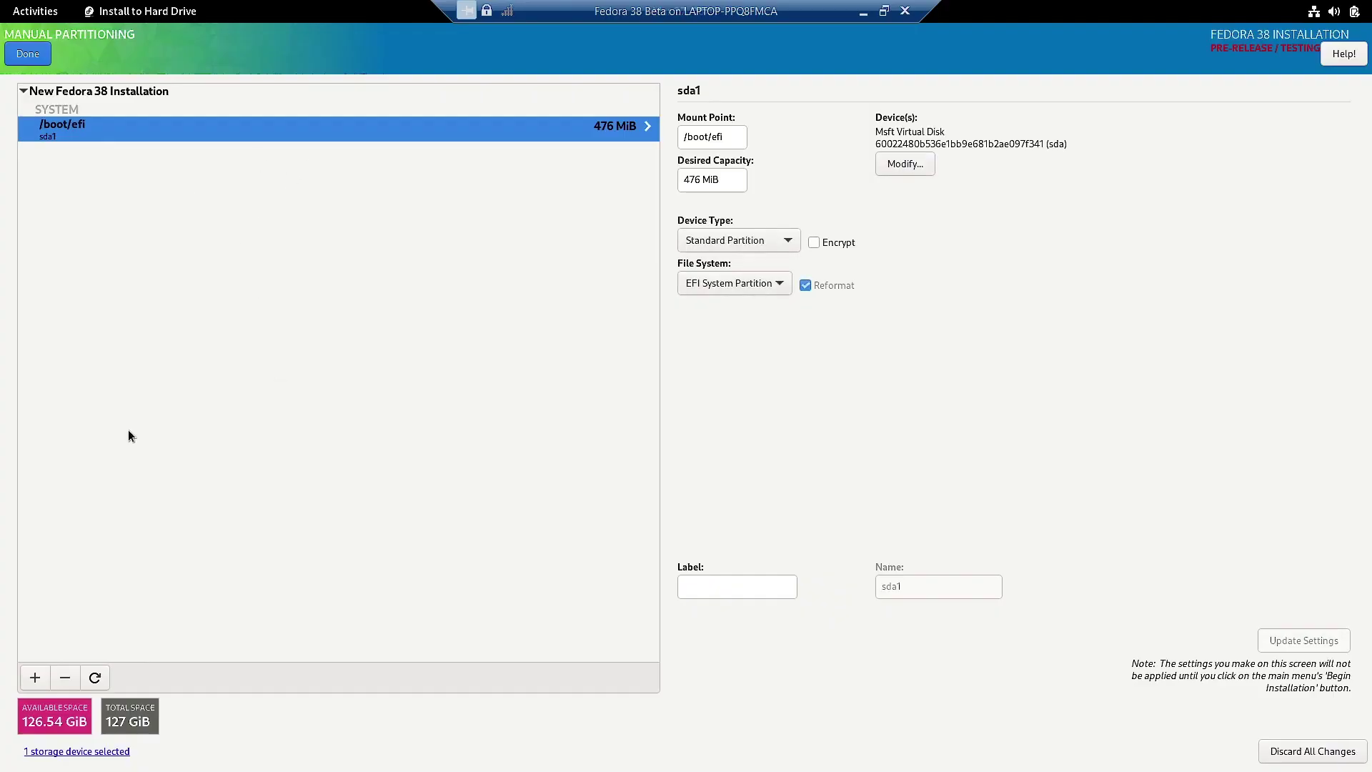
- Add a swap mount point with a desired capacity of 2000mb
{"action": "left_click", "coordinate": [42, 682]}
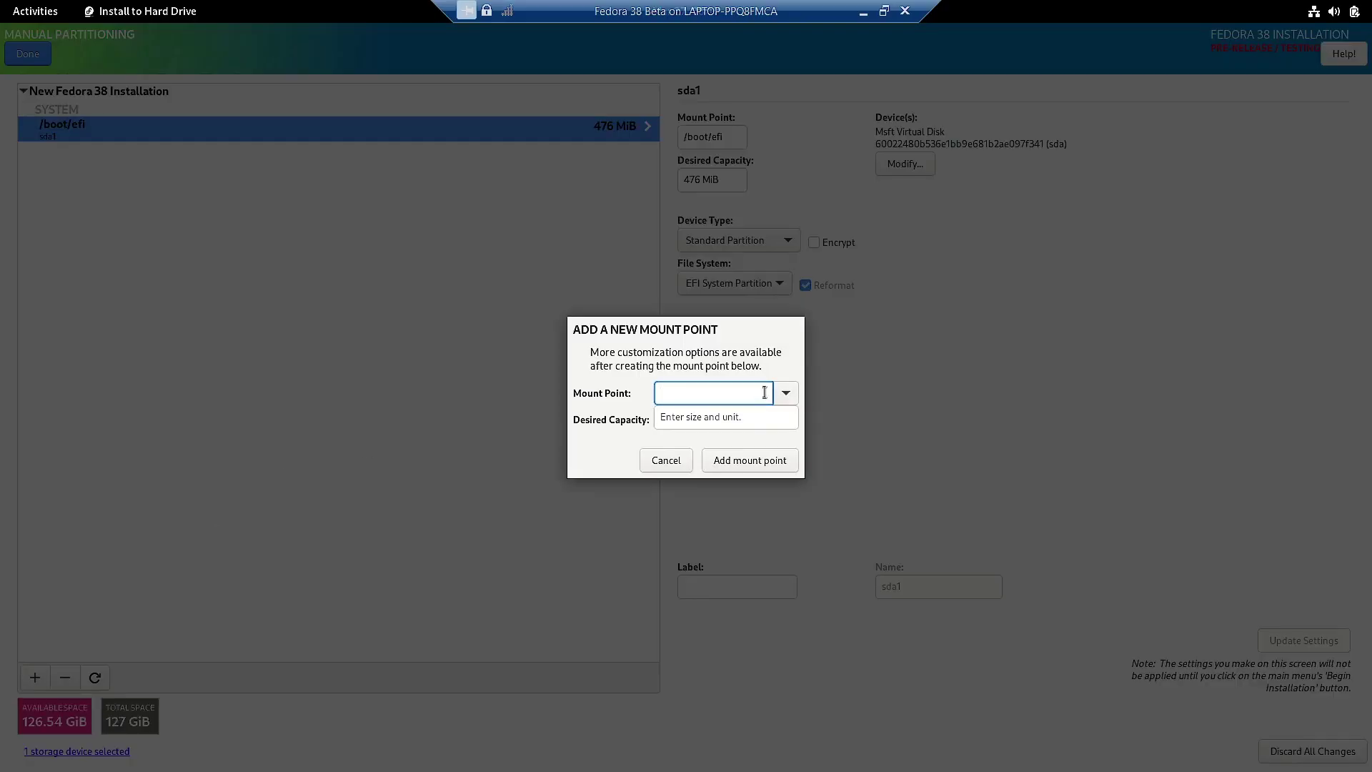
{"action": "left_click", "coordinate": [786, 395]}
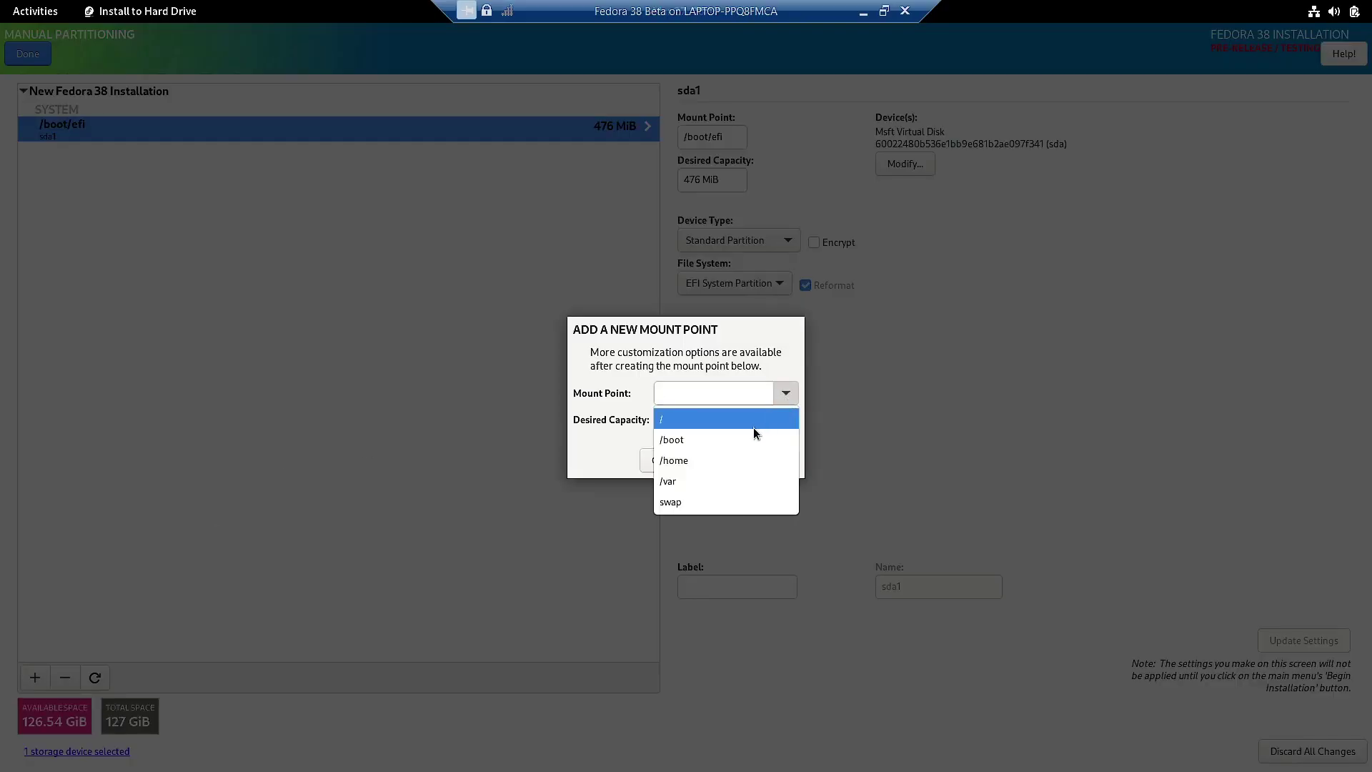
{"action": "left_click", "coordinate": [729, 500]}
{"action": "left_click", "coordinate": [712, 418]}
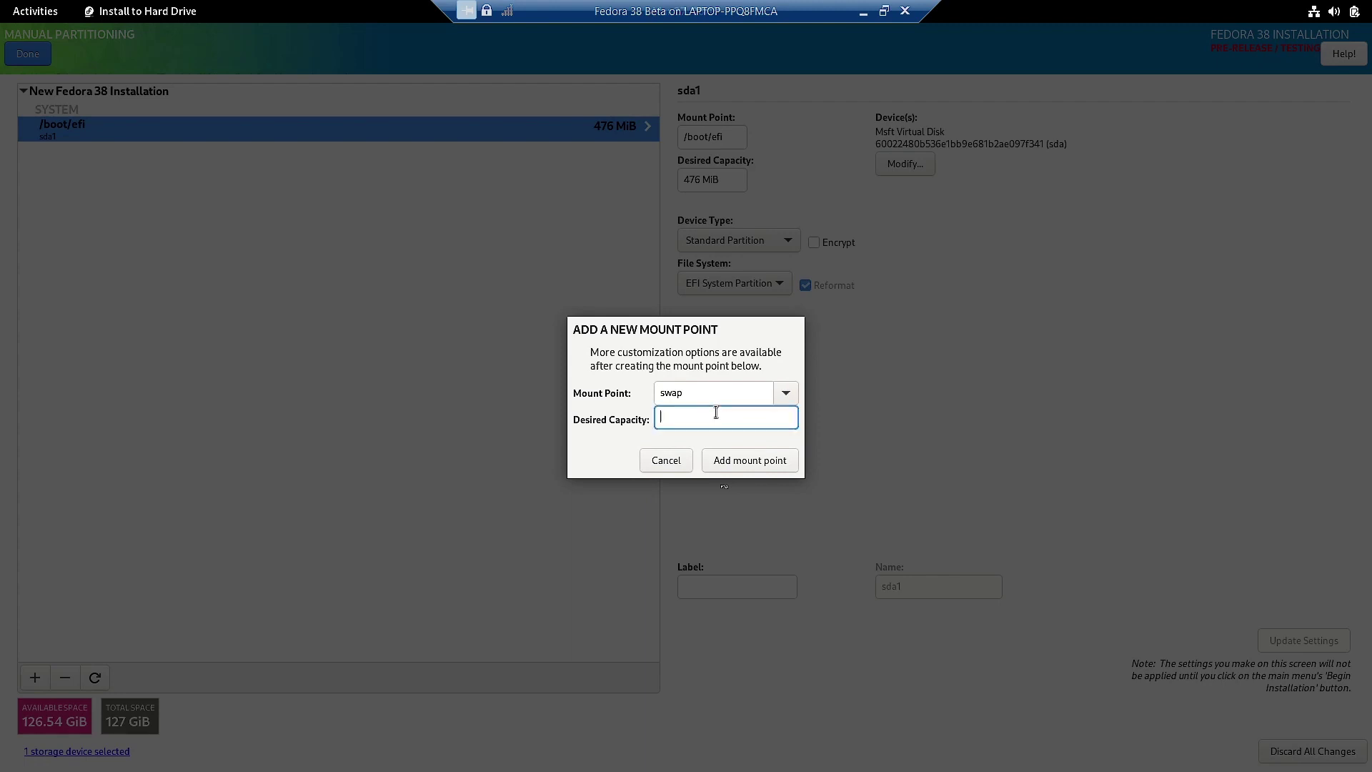
{"action": "type", "text": "2000mb"}
{"action": "left_click", "coordinate": [760, 460]}
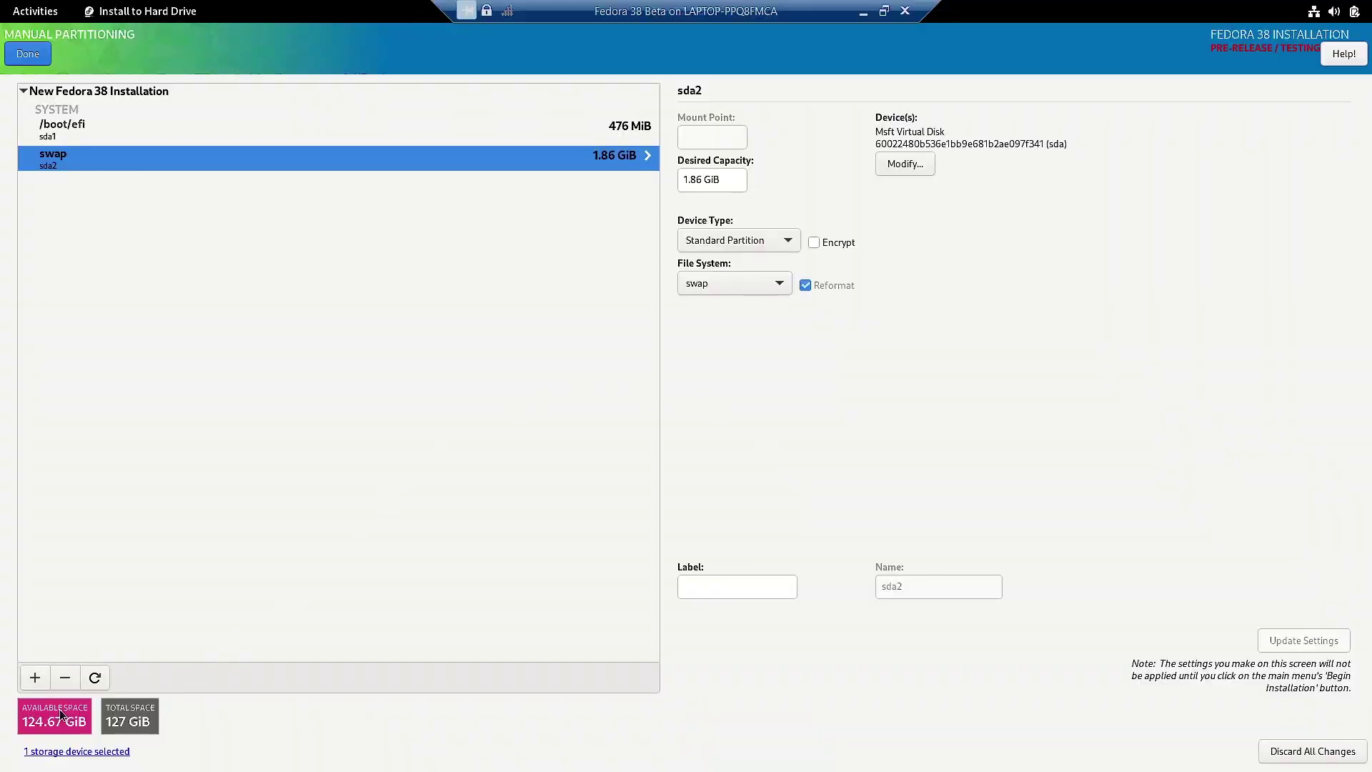
- Add a root (/) mount point with a desired capacity of 25000mb
{"action": "left_click", "coordinate": [34, 677]}
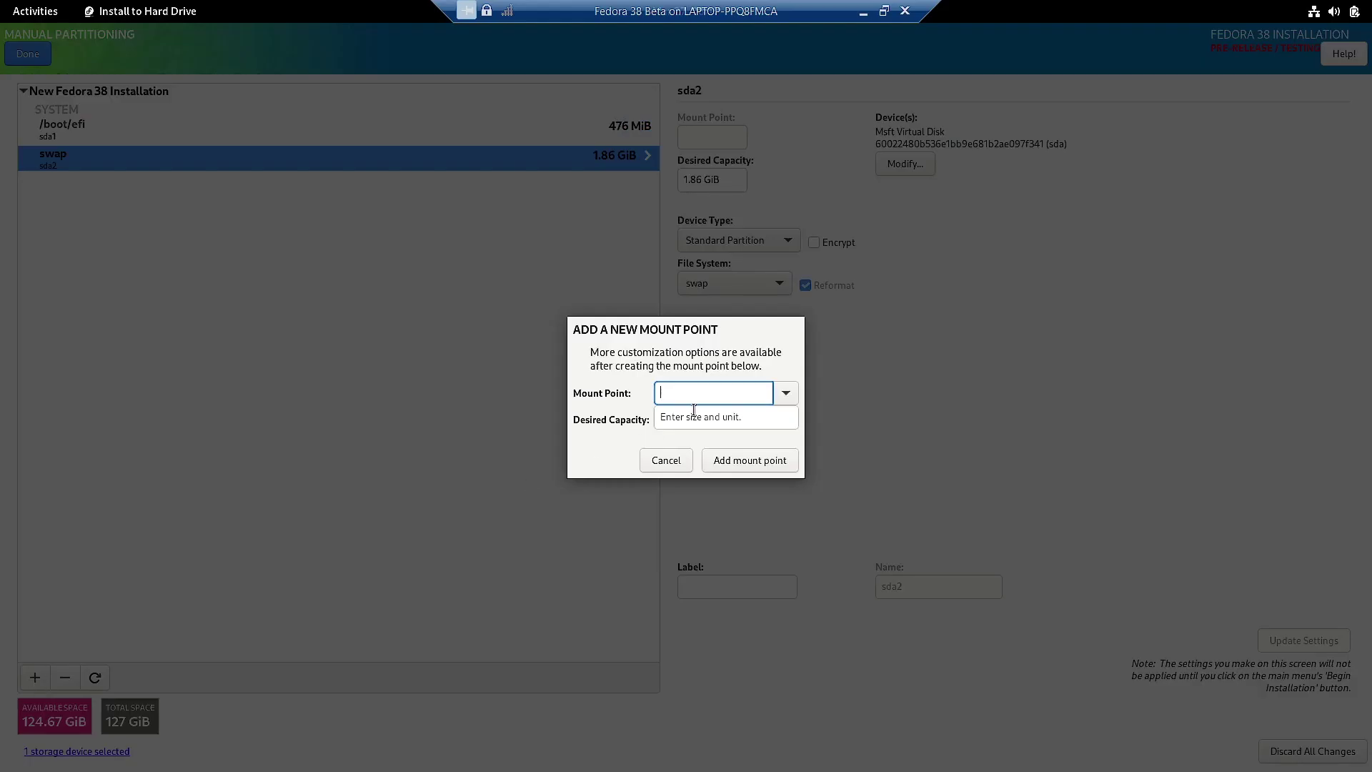
{"action": "type", "text": "25000mb"}
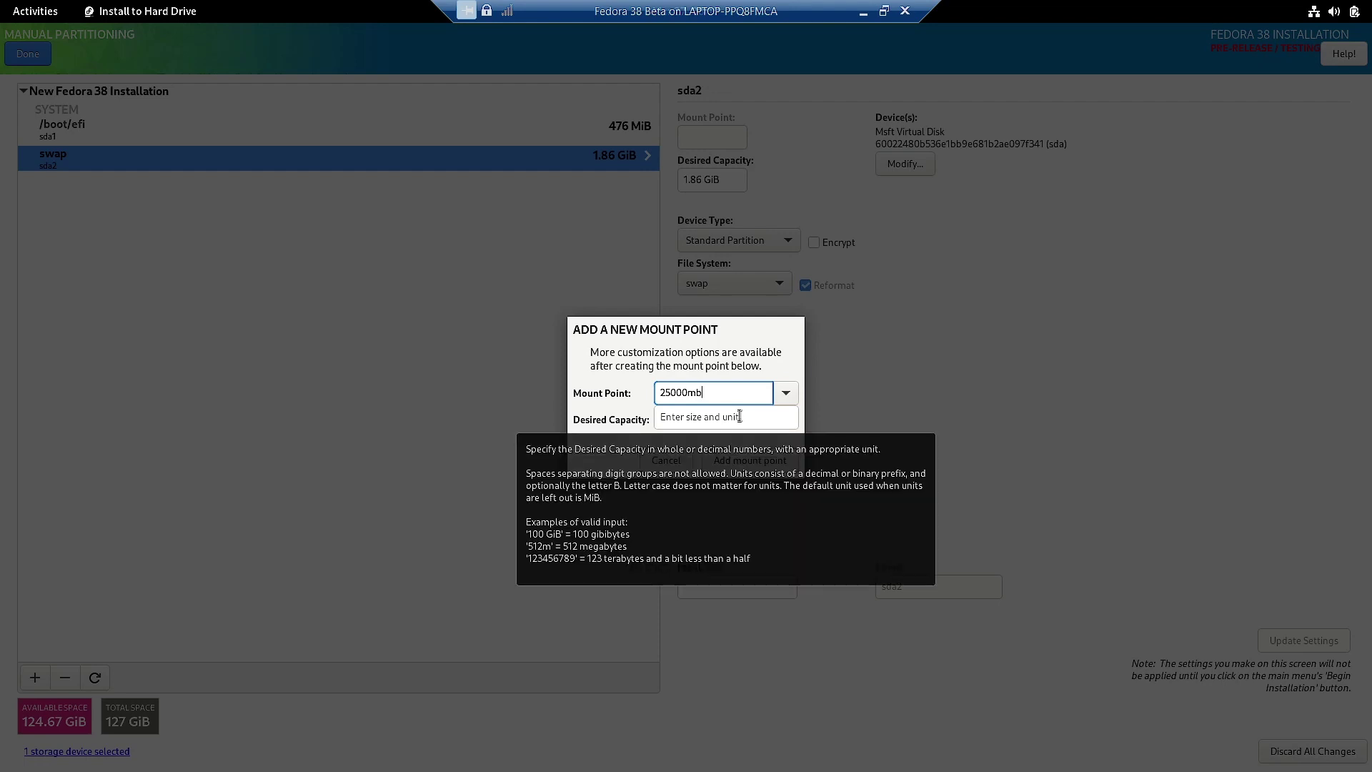
{"action": "left_click", "coordinate": [785, 395]}
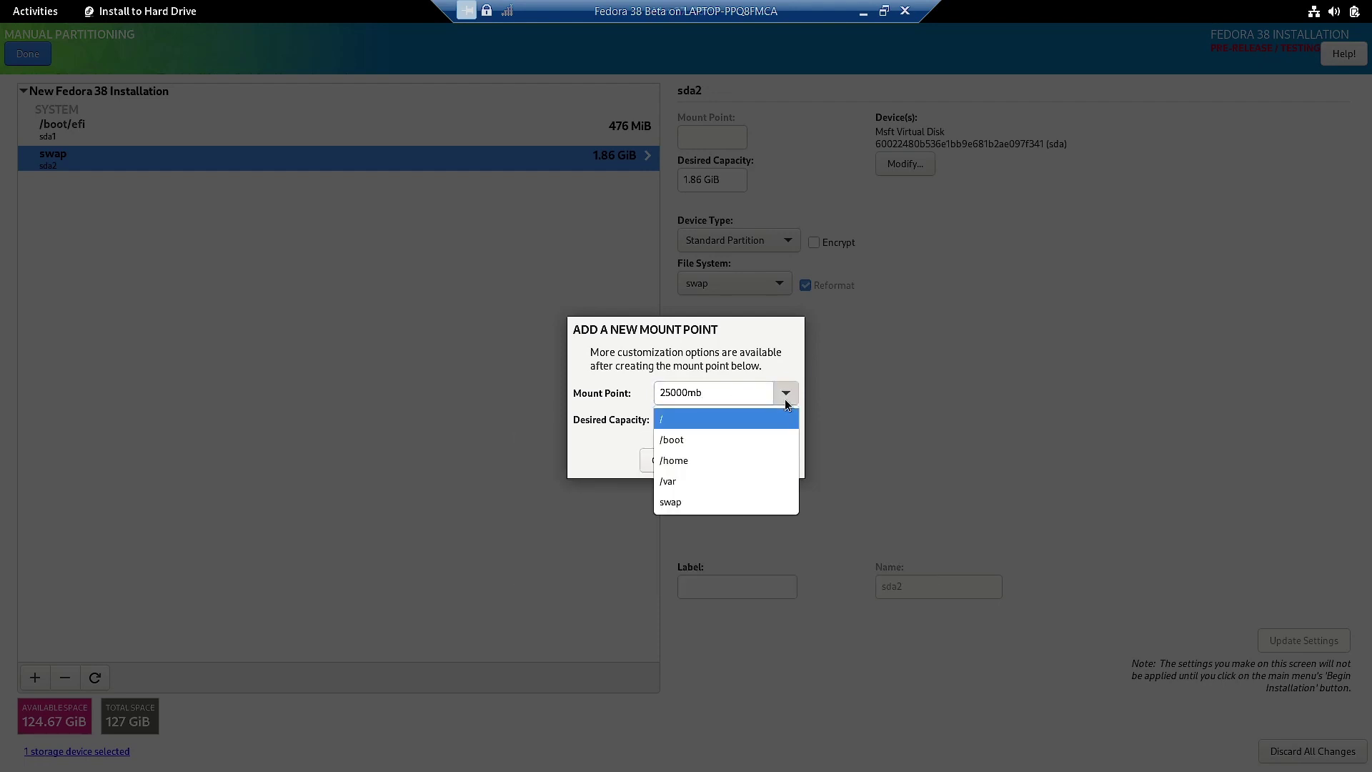
{"action": "left_click", "coordinate": [726, 418]}
{"action": "left_click", "coordinate": [694, 418]}
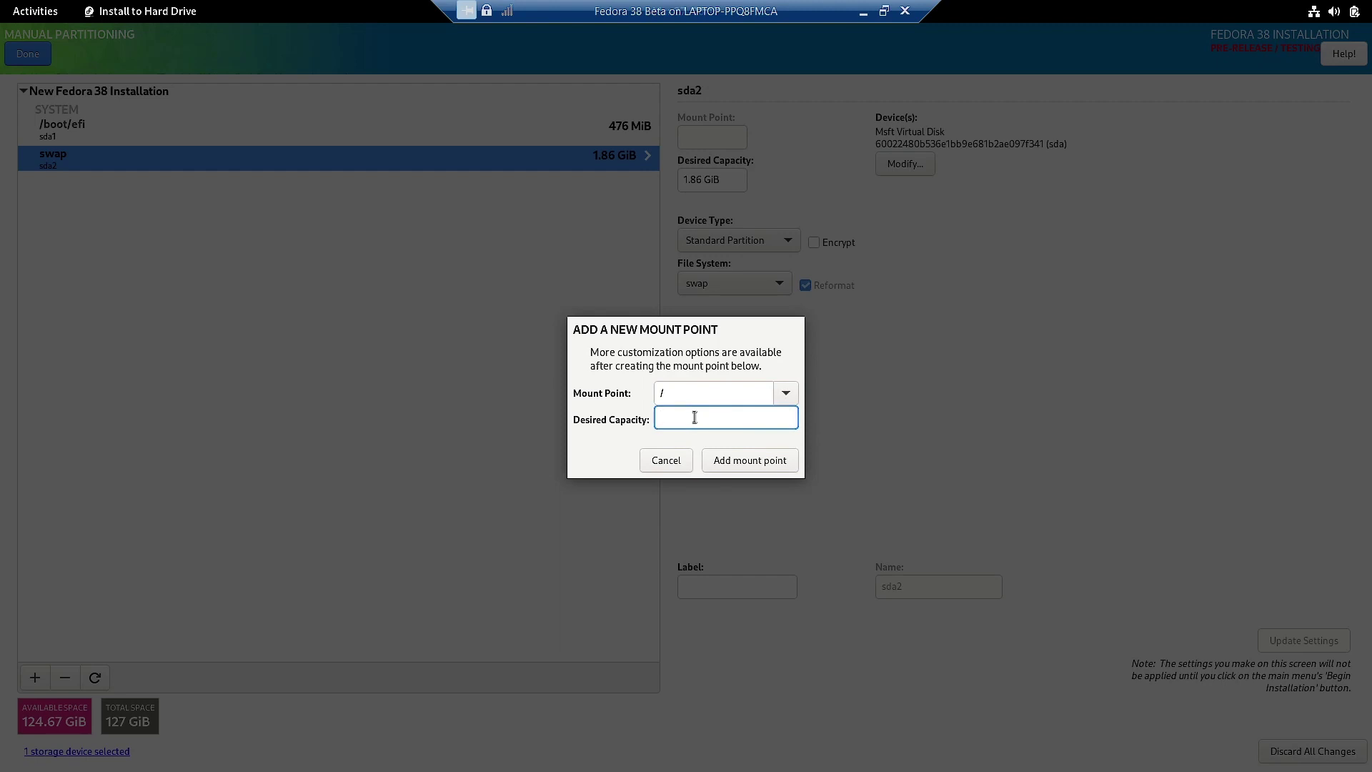
{"action": "type", "text": "25000"}
{"action": "type", "text": "mb"}
{"action": "left_click", "coordinate": [738, 458]}
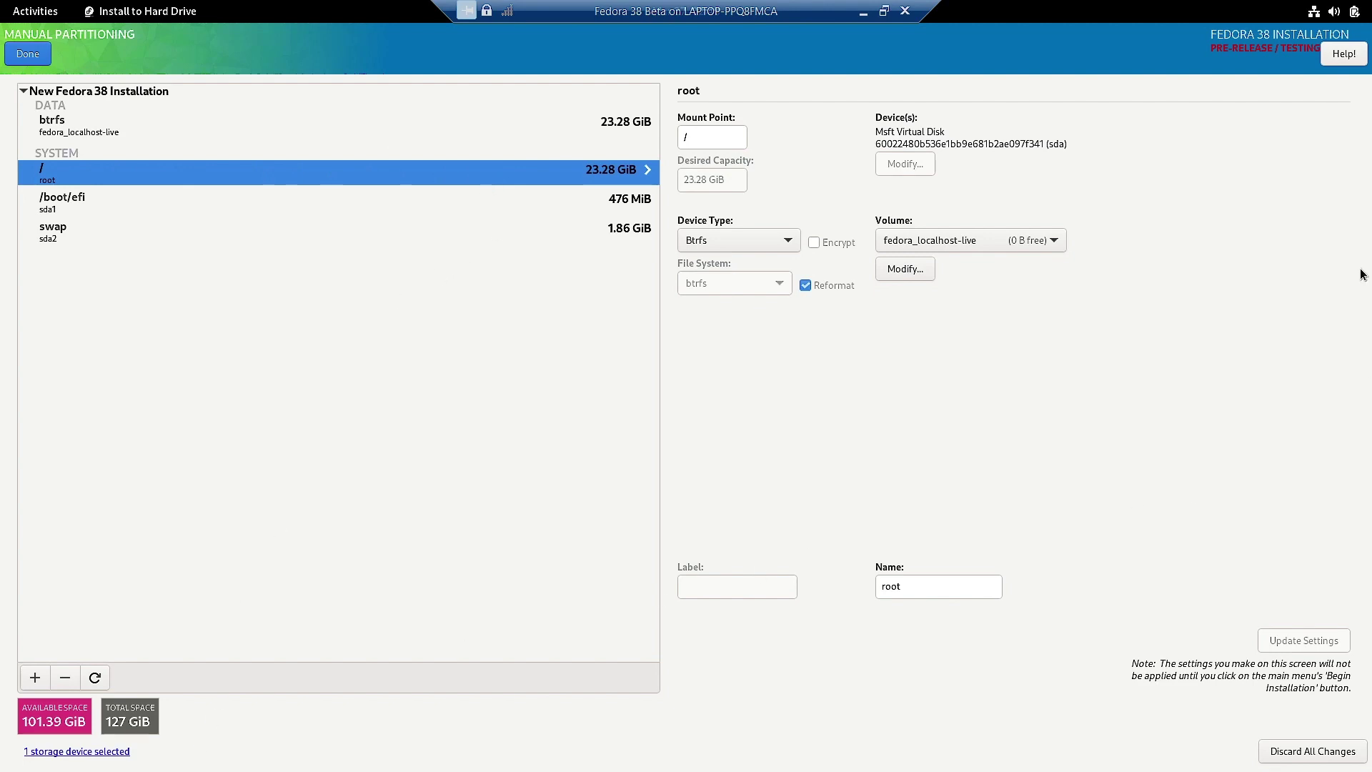
- Finish manual partitioning, accept the summary of changes, and begin the Fedora installation
{"action": "left_click", "coordinate": [25, 55]}
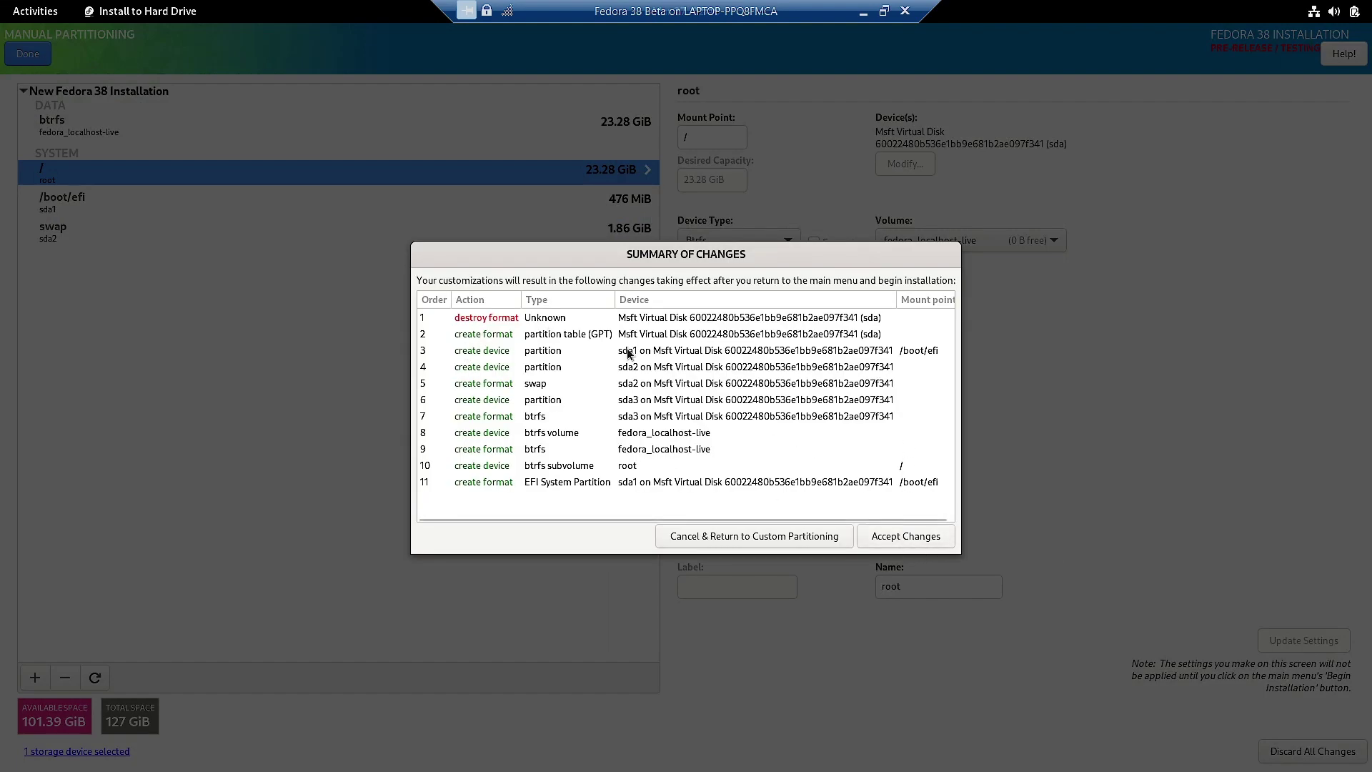
{"action": "left_click", "coordinate": [894, 540]}
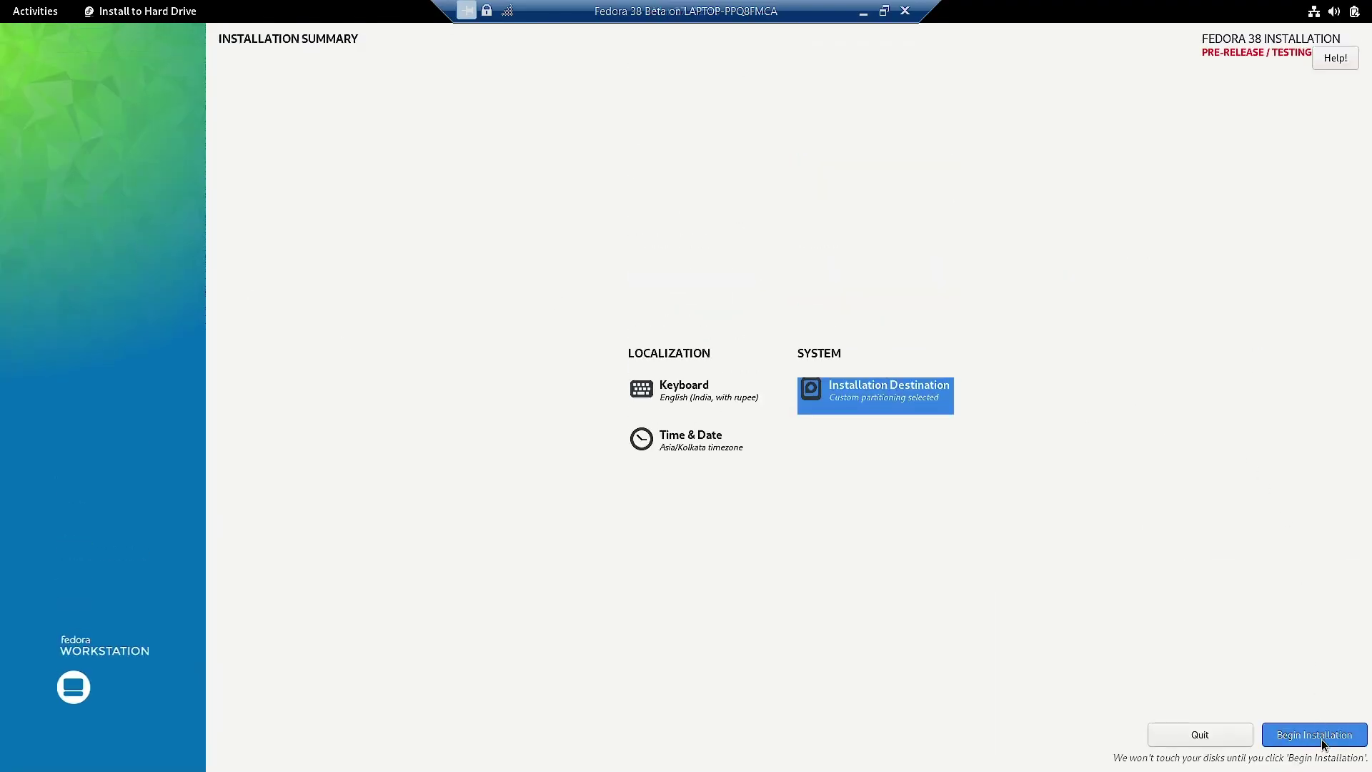
{"action": "left_click", "coordinate": [1320, 740]}
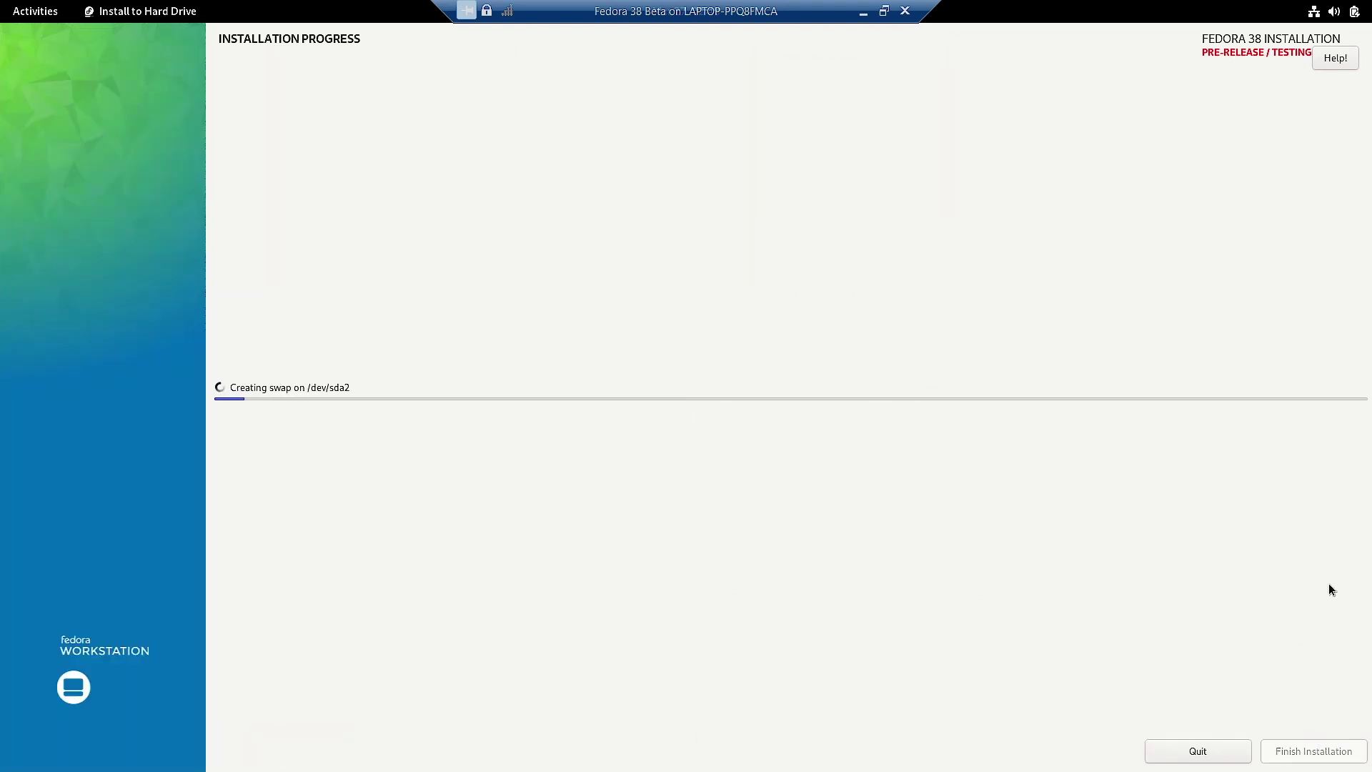